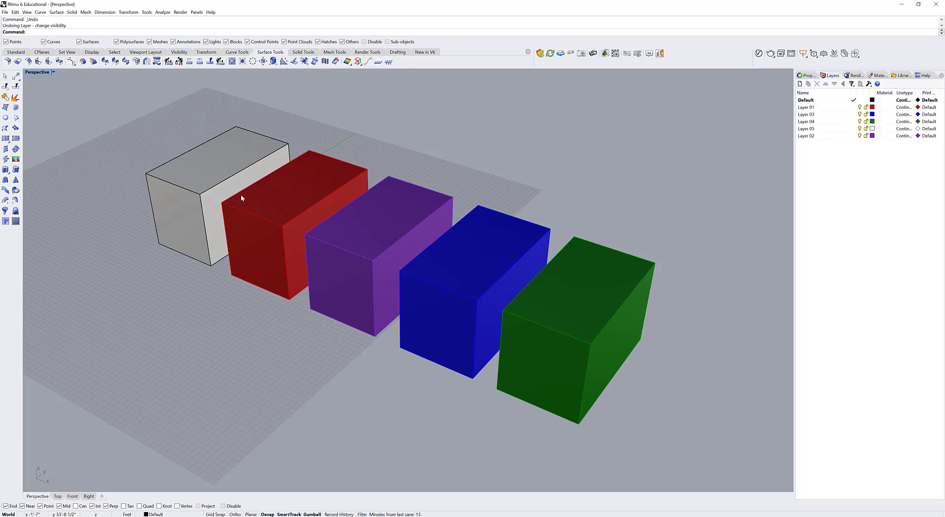
Select the white box on the Default layer in the Perspective viewport.
{"action": "left_click", "coordinate": [188, 236]}
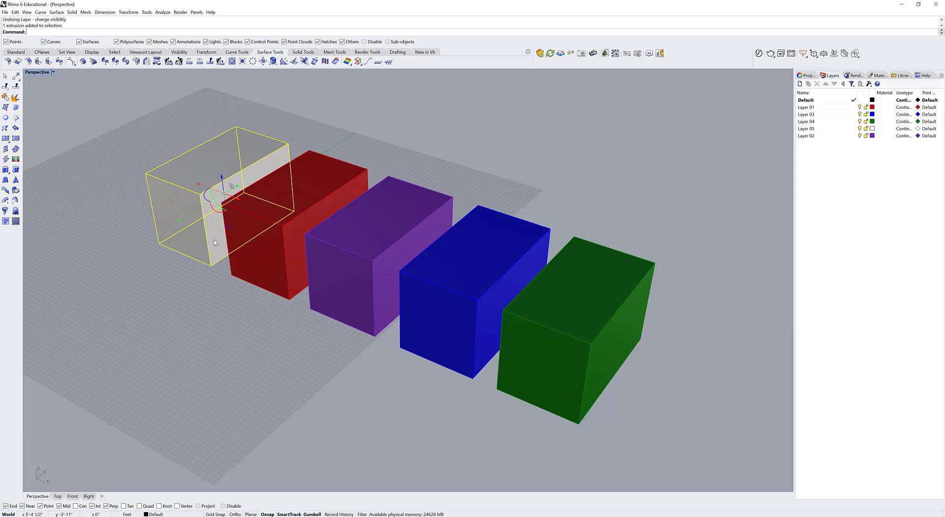
Reassign the selected white box to Layer 01 so it shows red, then deselect it.
{"action": "left_click", "coordinate": [190, 514]}
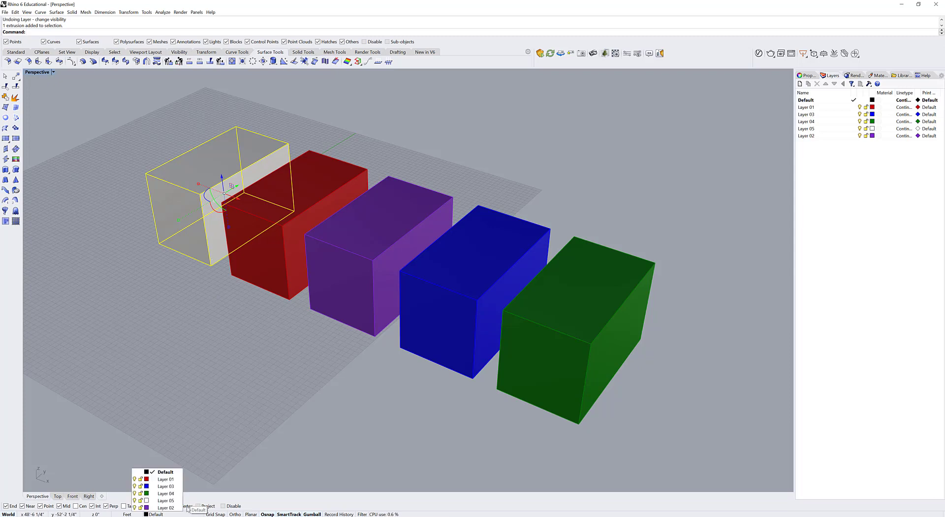
{"action": "left_click", "coordinate": [174, 481]}
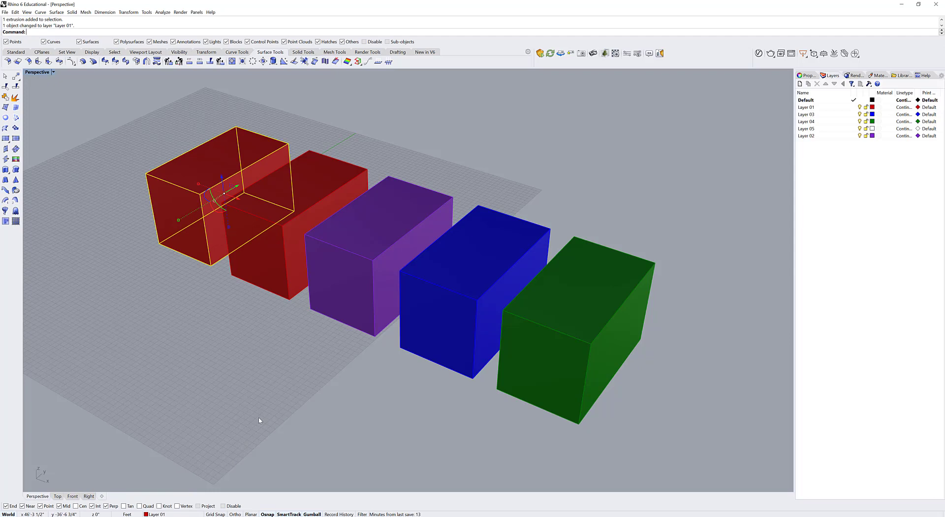
{"action": "key", "text": "Escape"}
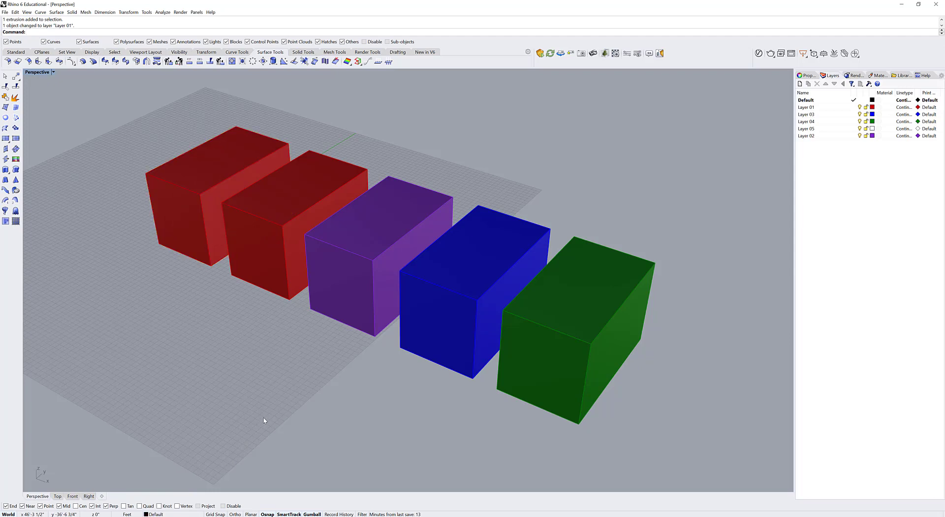
Move the purple box onto Layer 03 with Change Object Layer.
{"action": "left_click", "coordinate": [406, 207]}
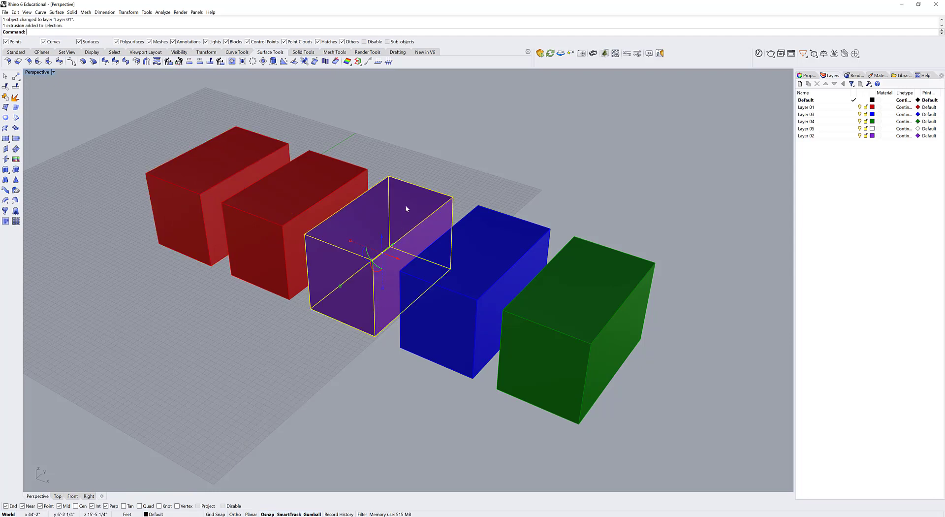
{"action": "right_click", "coordinate": [829, 116]}
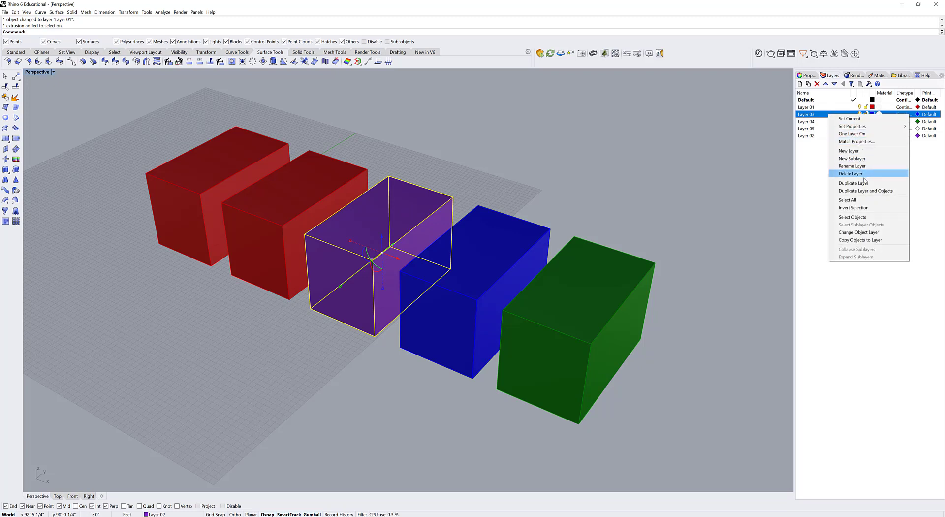
{"action": "left_click", "coordinate": [864, 233]}
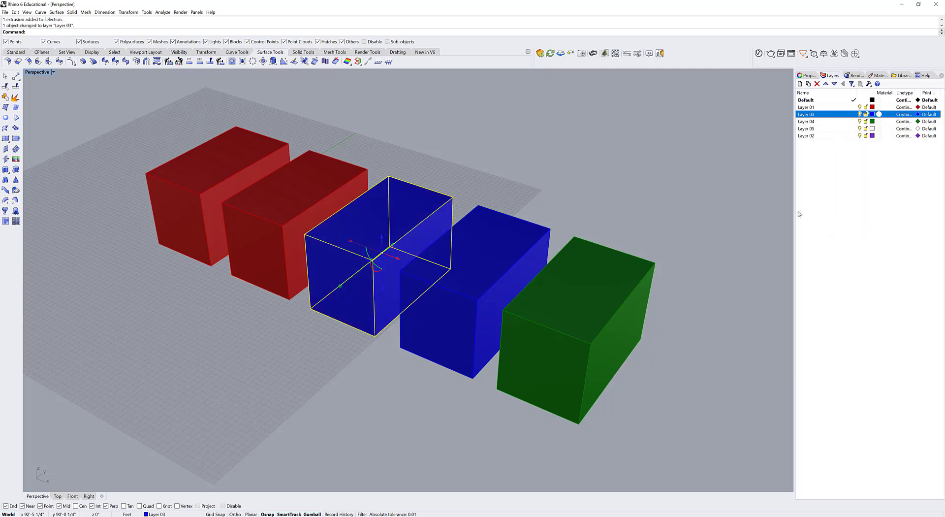
{"action": "left_click", "coordinate": [644, 163]}
Select all five boxes and move them onto Layer 02.
{"action": "left_click", "coordinate": [607, 295]}
{"action": "left_click", "coordinate": [509, 260], "text": "shift"}
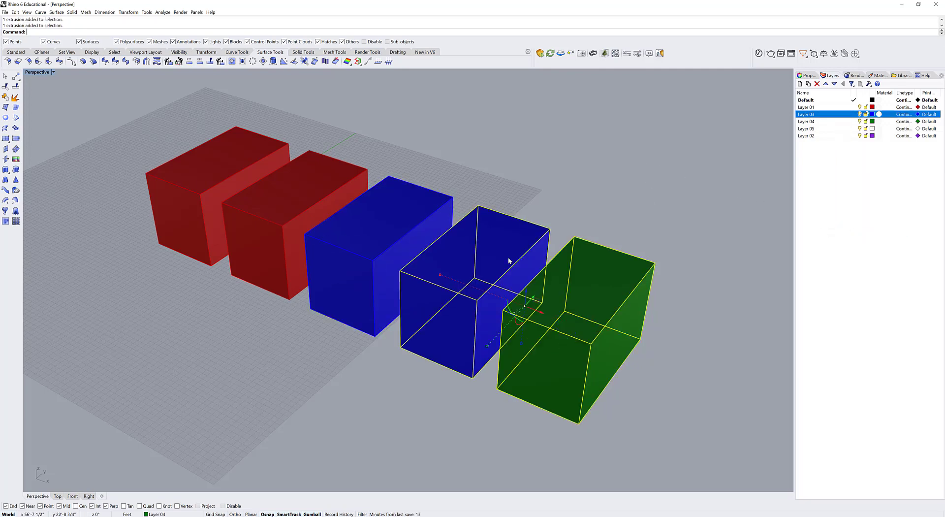
{"action": "left_click", "coordinate": [389, 224], "text": "shift"}
{"action": "left_click", "coordinate": [307, 195], "text": "shift"}
{"action": "left_click", "coordinate": [246, 156], "text": "shift"}
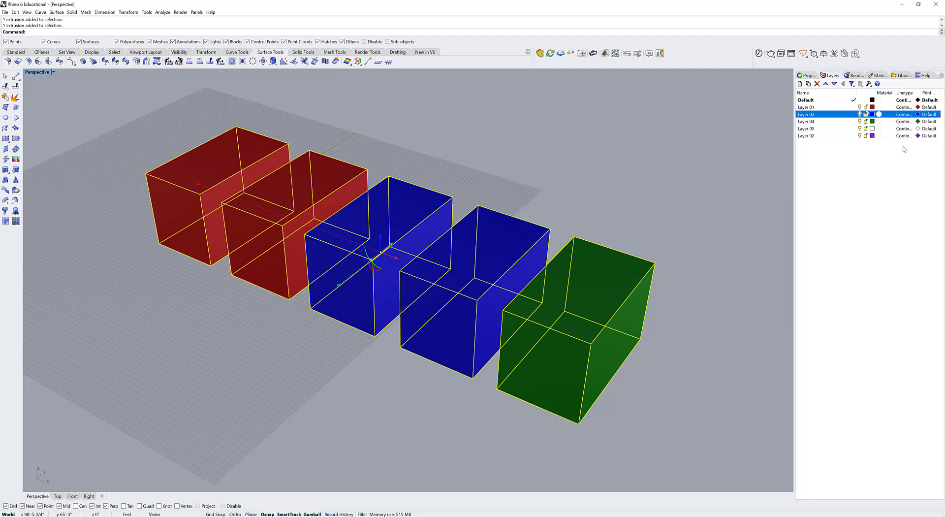
{"action": "right_click", "coordinate": [839, 136]}
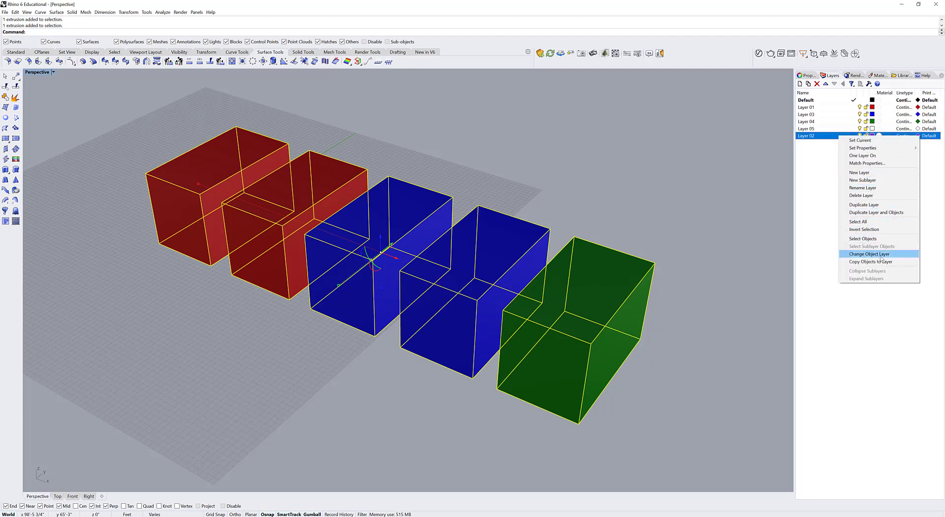
{"action": "left_click", "coordinate": [870, 253]}
{"action": "left_click", "coordinate": [665, 183]}
Move the first three boxes onto Layer 03 via the status-bar layer pane.
{"action": "left_click", "coordinate": [231, 162]}
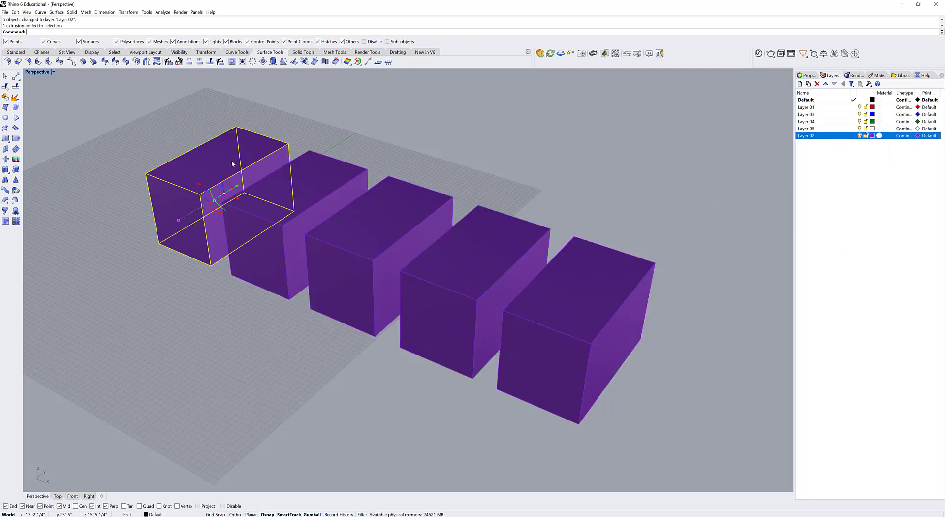
{"action": "left_click", "coordinate": [332, 184], "text": "shift"}
{"action": "left_click", "coordinate": [381, 215], "text": "shift"}
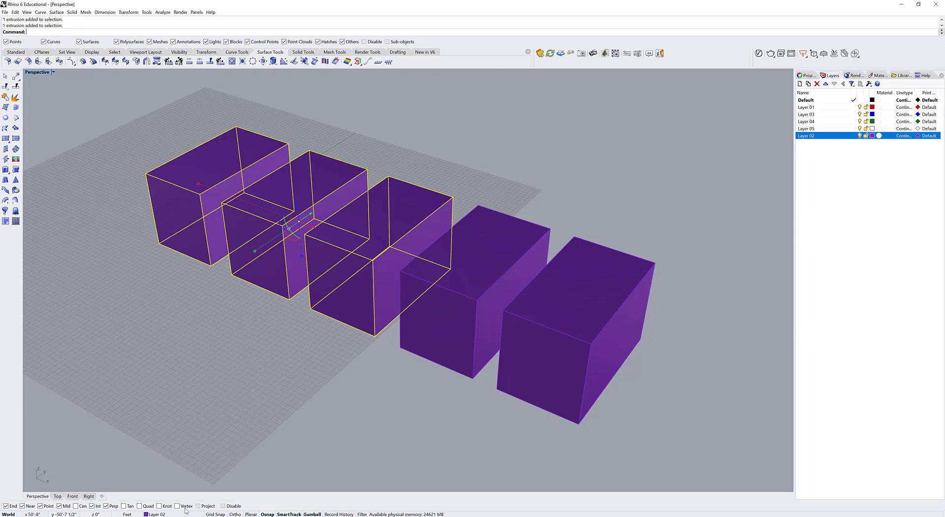
{"action": "left_click", "coordinate": [156, 514]}
{"action": "left_click", "coordinate": [165, 486]}
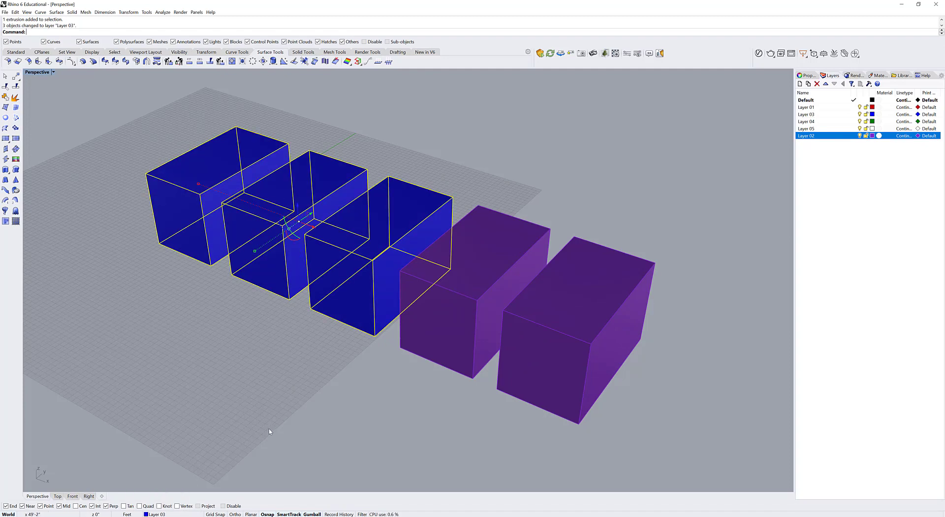
{"action": "left_click", "coordinate": [270, 431]}
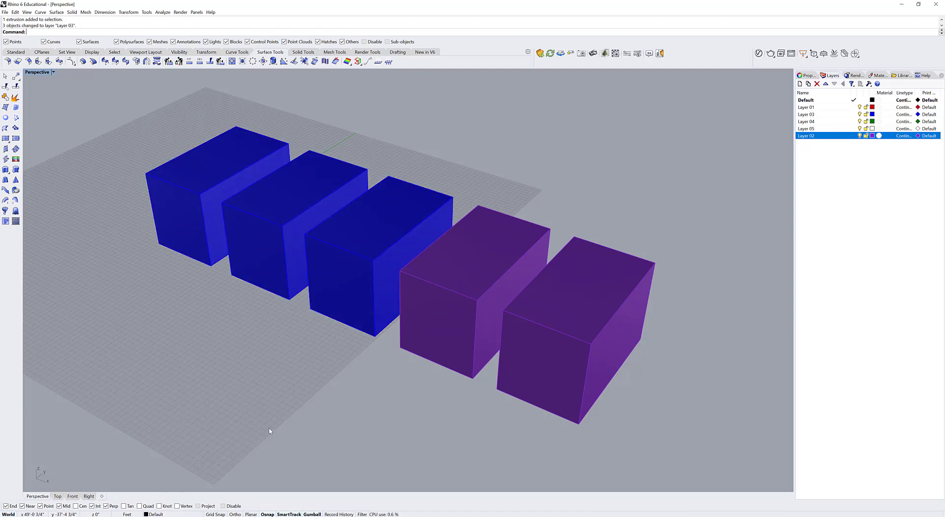
Create a new layer named Base.
{"action": "left_click", "coordinate": [801, 85]}
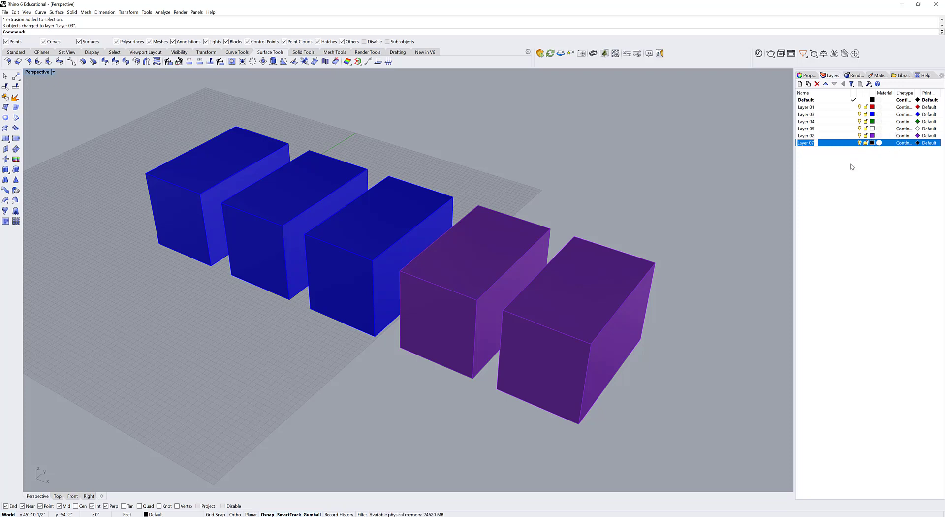
{"action": "type", "text": "Base"}
{"action": "key", "text": "Return"}
Move the two purple boxes onto the Base layer so they turn grey.
{"action": "left_click", "coordinate": [566, 296]}
{"action": "left_click", "coordinate": [458, 345], "text": "shift"}
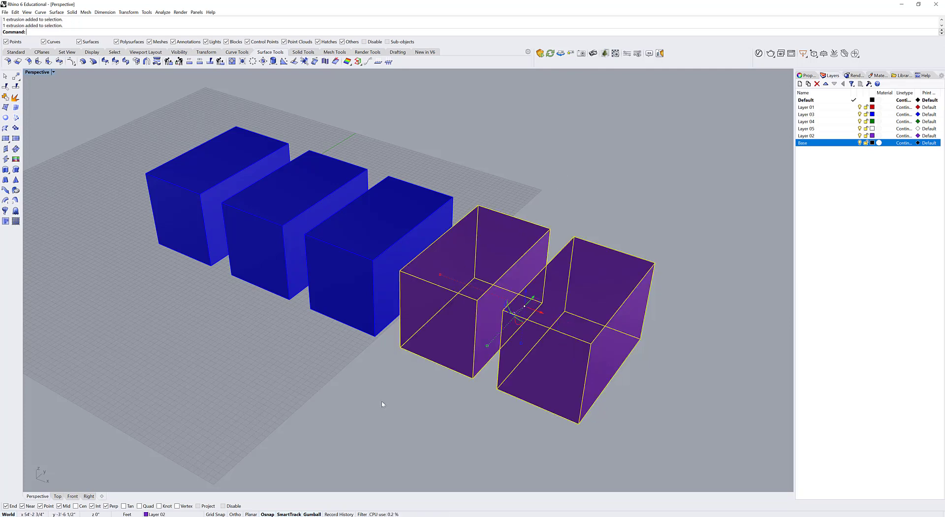
{"action": "left_click", "coordinate": [155, 514]}
{"action": "left_click", "coordinate": [156, 507]}
{"action": "left_click", "coordinate": [356, 417]}
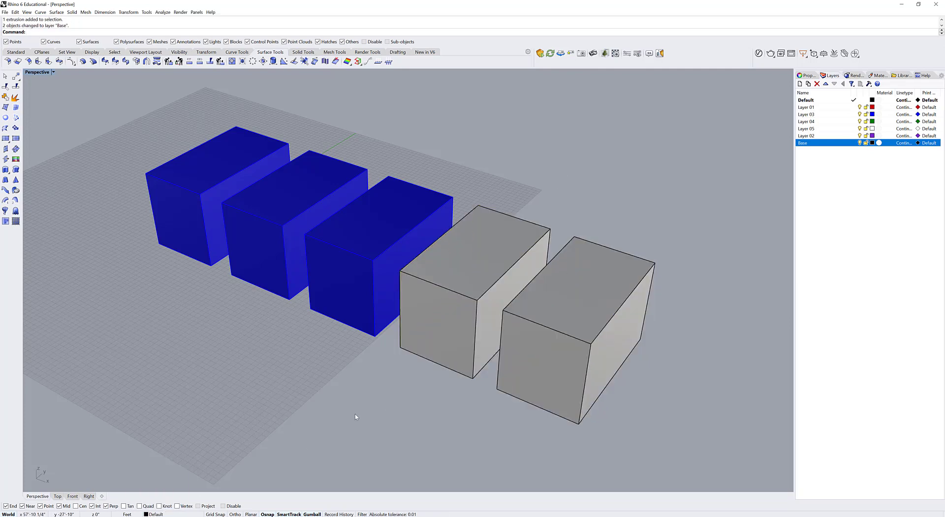
Create a new layer named Base2 and give it a dark red colour.
{"action": "right_click", "coordinate": [826, 159]}
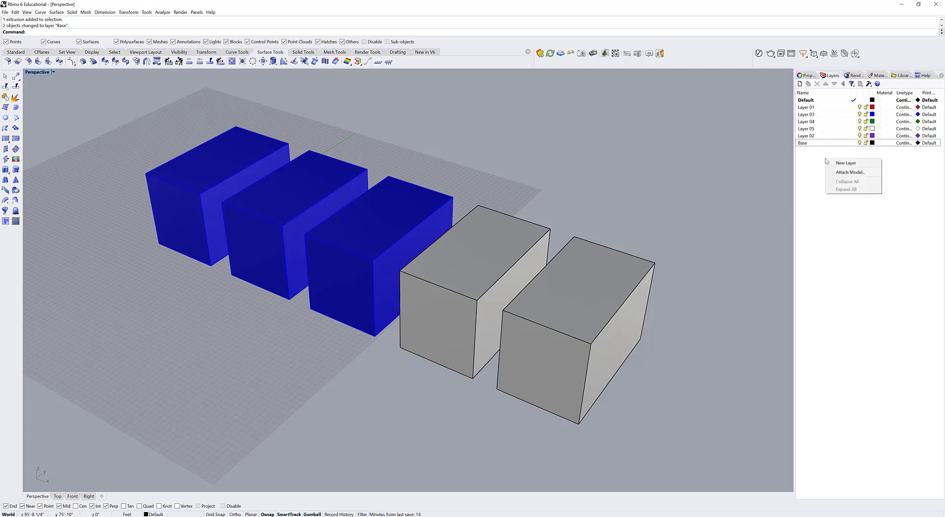
{"action": "left_click", "coordinate": [861, 163]}
{"action": "type", "text": "Base"}
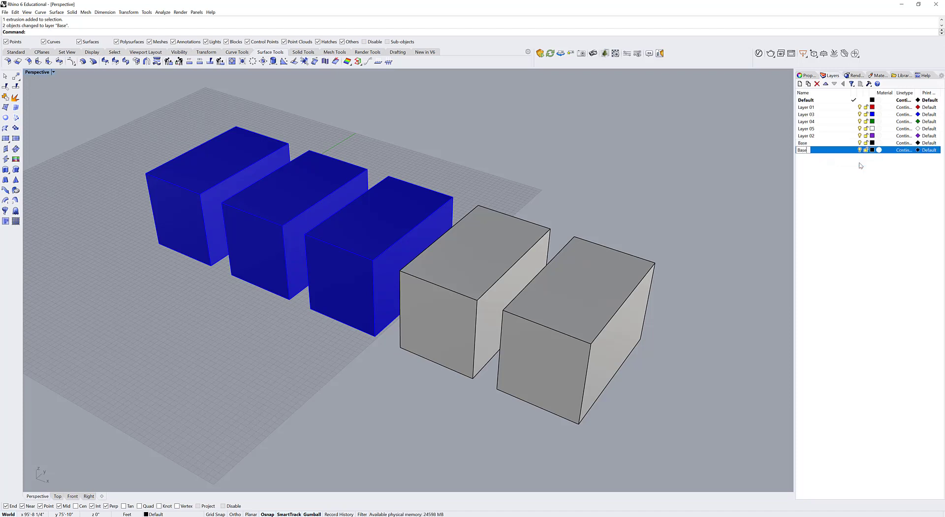
{"action": "type", "text": "2"}
{"action": "key", "text": "Return"}
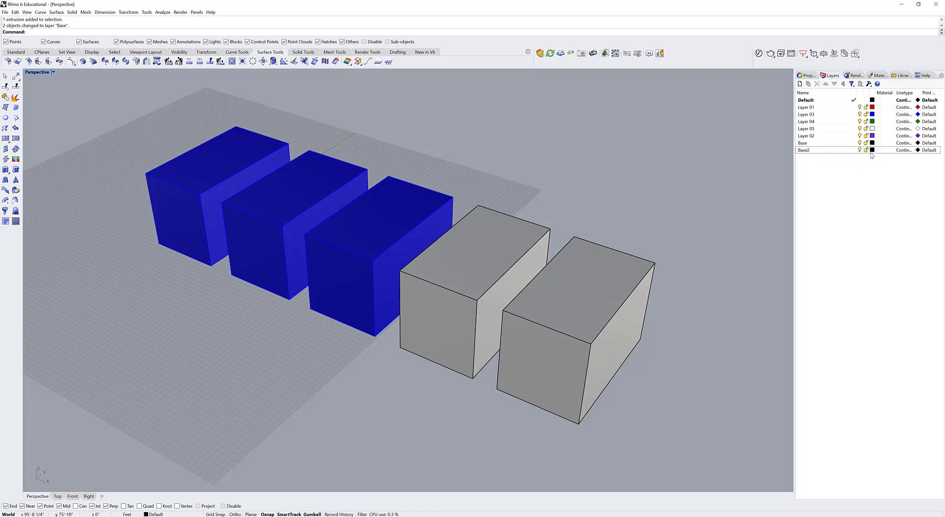
{"action": "left_click", "coordinate": [873, 150]}
{"action": "left_click_drag", "start_coordinate": [471, 211], "coordinate": [468, 232]}
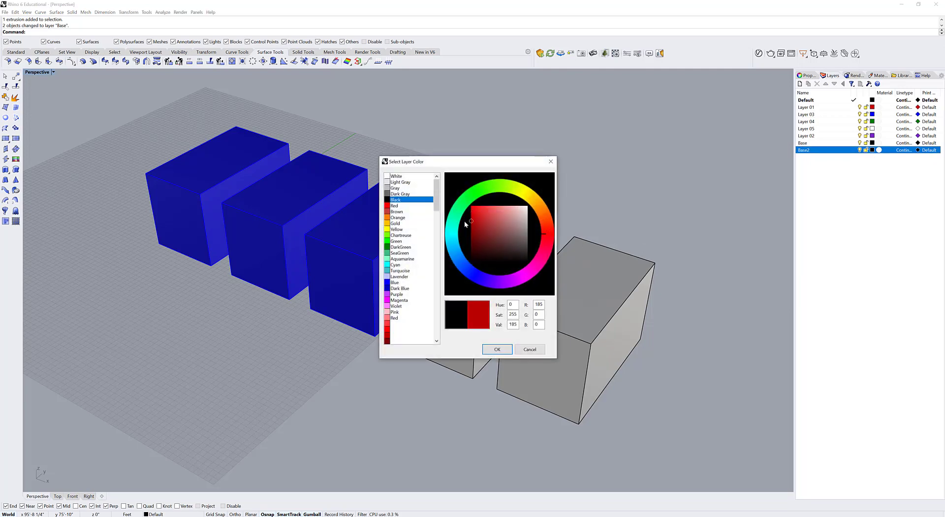
{"action": "left_click", "coordinate": [497, 349]}
Move the two grey boxes onto the Base2 layer.
{"action": "left_click", "coordinate": [471, 304]}
{"action": "left_click", "coordinate": [539, 367], "text": "shift"}
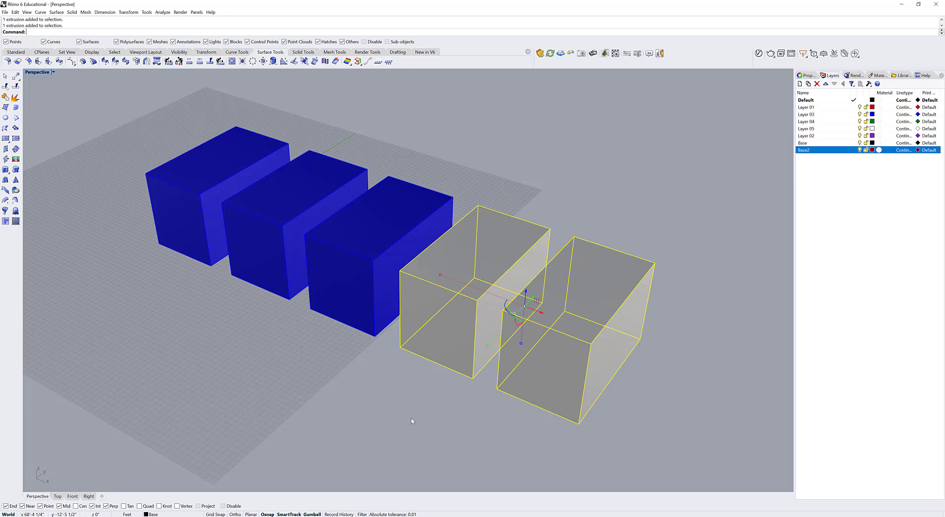
{"action": "left_click", "coordinate": [153, 514]}
{"action": "left_click", "coordinate": [153, 508]}
{"action": "left_click", "coordinate": [276, 422]}
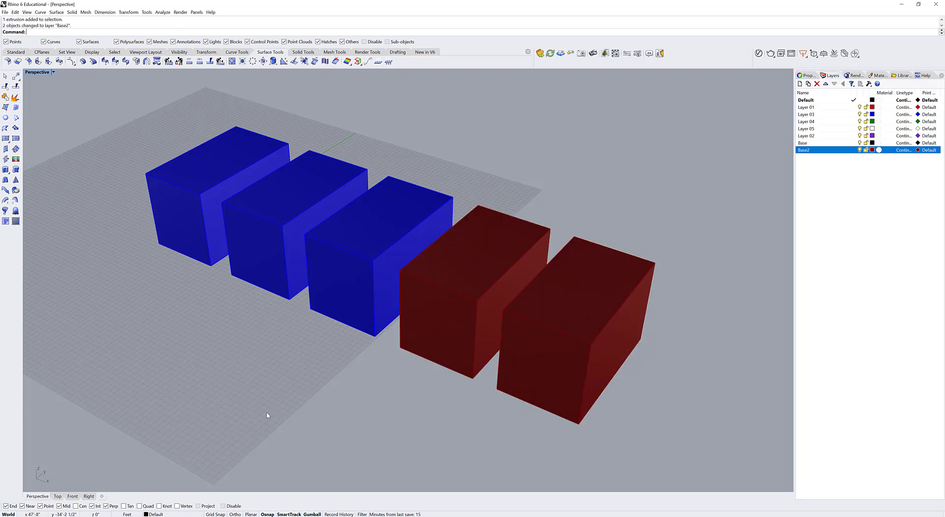
Rename Layer 01 to '01' using Rename Layer from its context menu.
{"action": "double_click", "coordinate": [813, 108]}
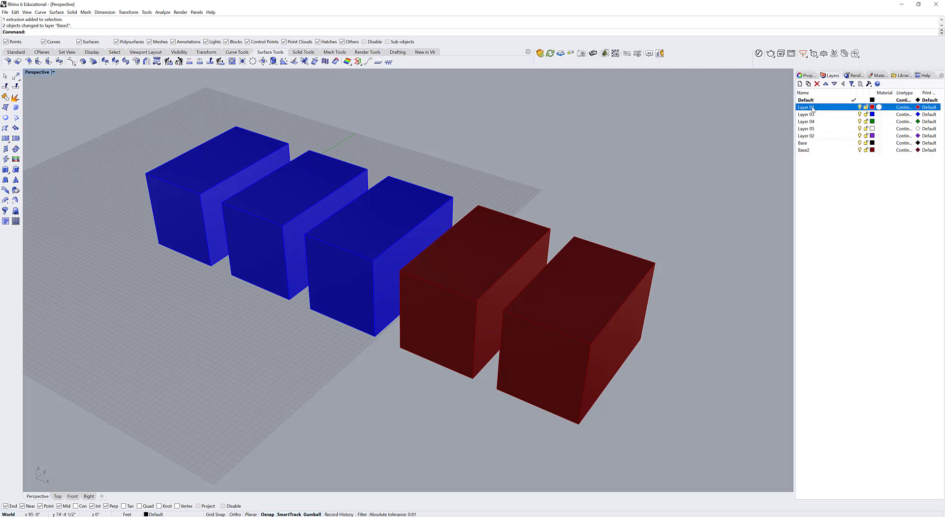
{"action": "left_click", "coordinate": [837, 204]}
{"action": "right_click", "coordinate": [806, 109]}
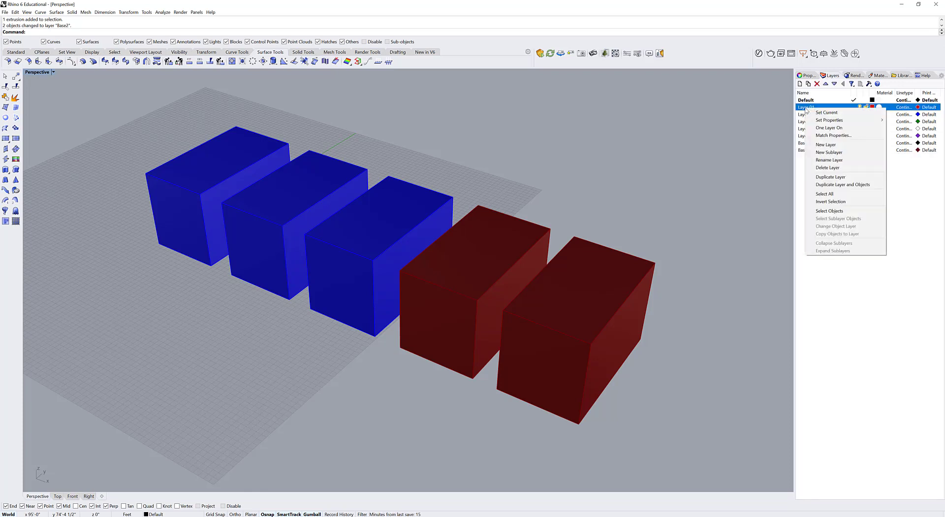
{"action": "left_click", "coordinate": [835, 160]}
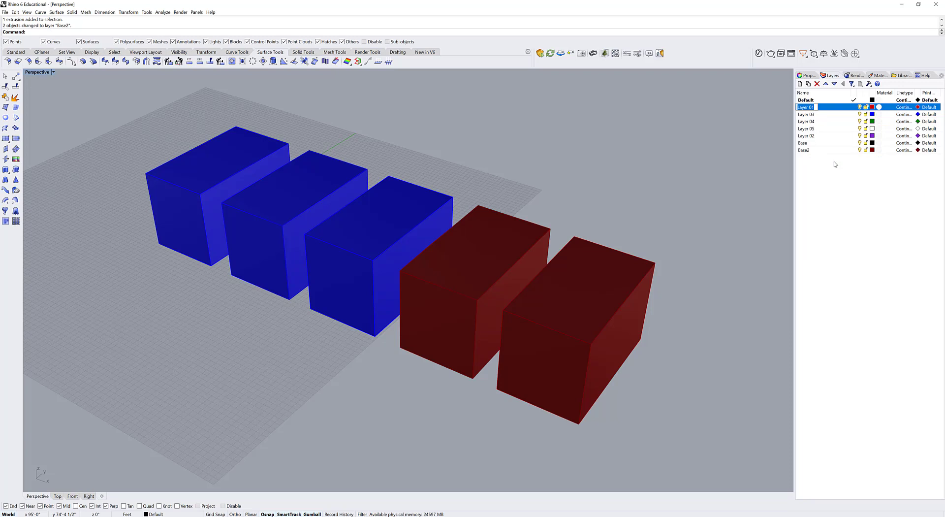
{"action": "type", "text": "01"}
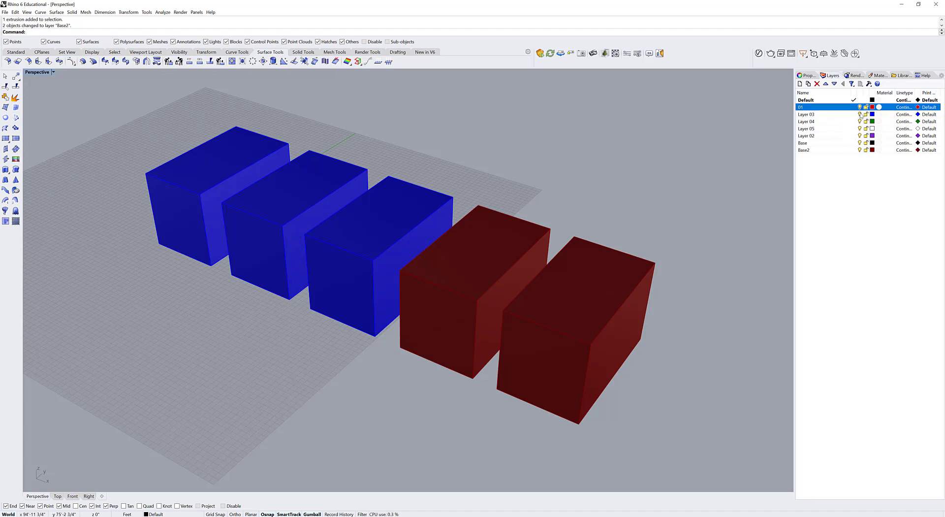
{"action": "left_click", "coordinate": [860, 114]}
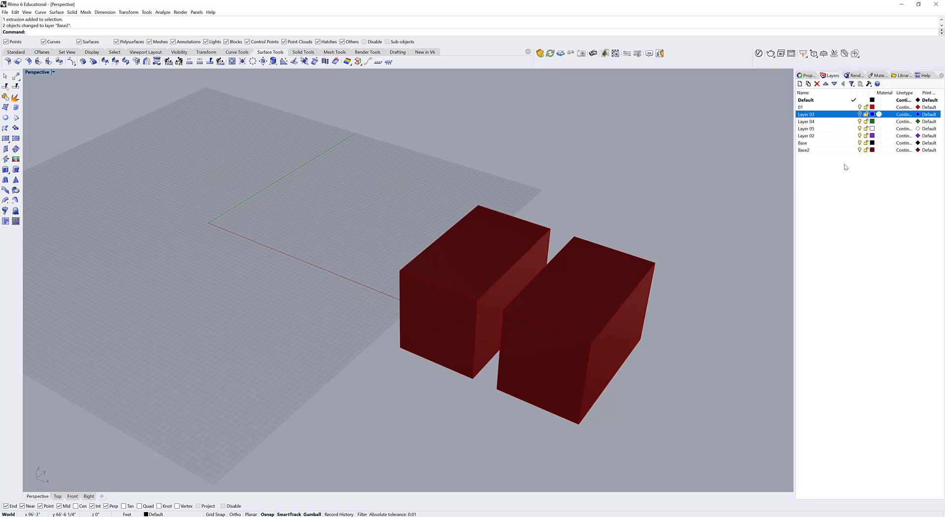
{"action": "left_click", "coordinate": [859, 114]}
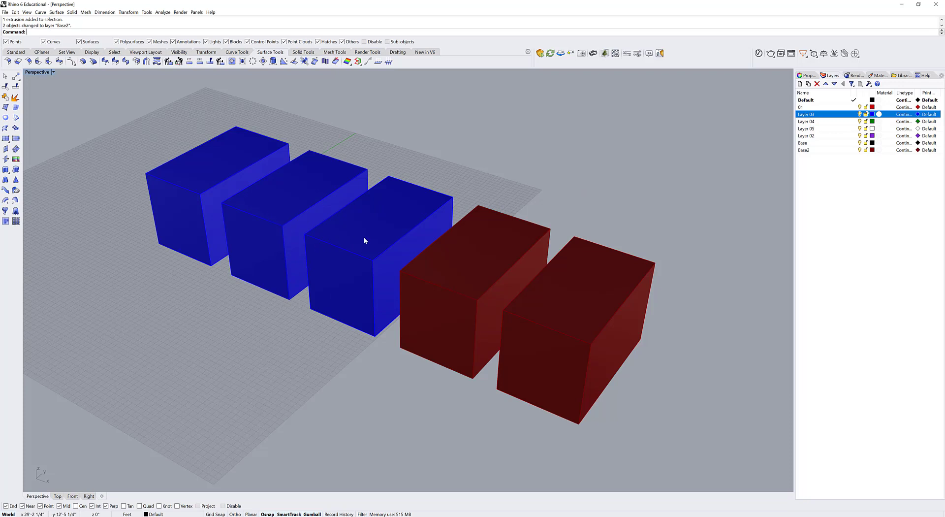
{"action": "left_click", "coordinate": [866, 115]}
{"action": "left_click_drag", "start_coordinate": [532, 101], "coordinate": [155, 282]}
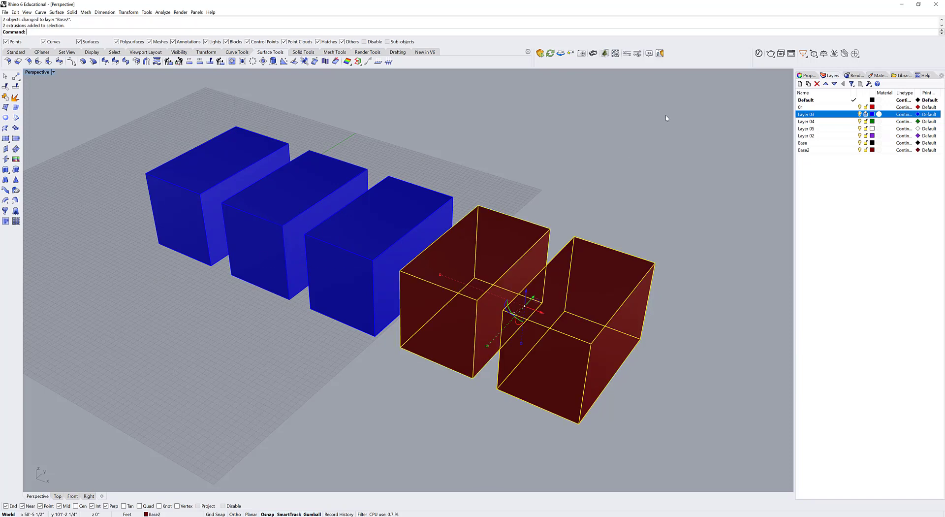
{"action": "left_click_drag", "start_coordinate": [666, 115], "coordinate": [274, 335]}
{"action": "left_click", "coordinate": [699, 171]}
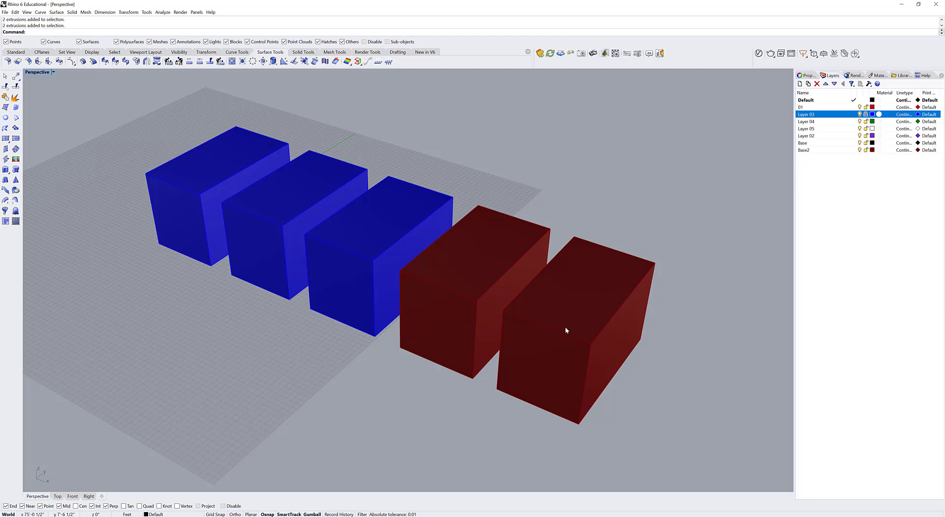
{"action": "left_click_drag", "start_coordinate": [619, 153], "coordinate": [267, 281]}
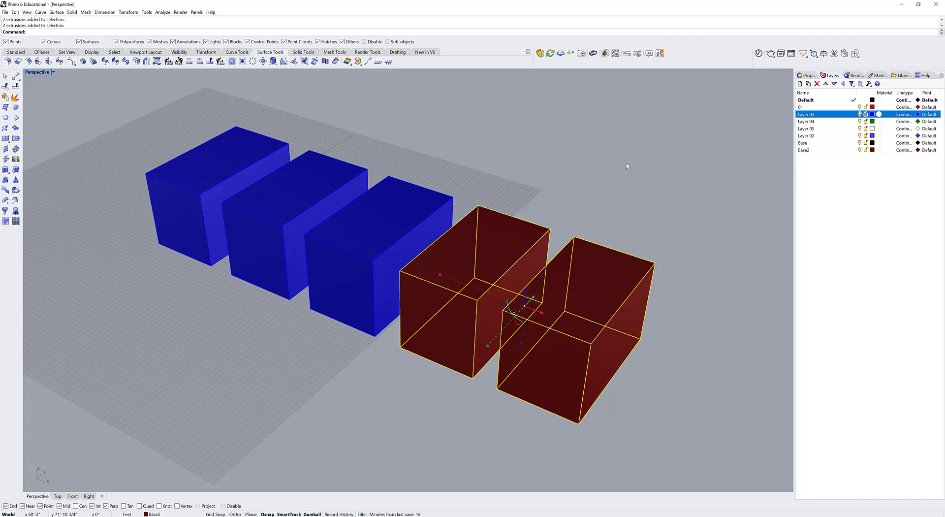
{"action": "left_click", "coordinate": [614, 173]}
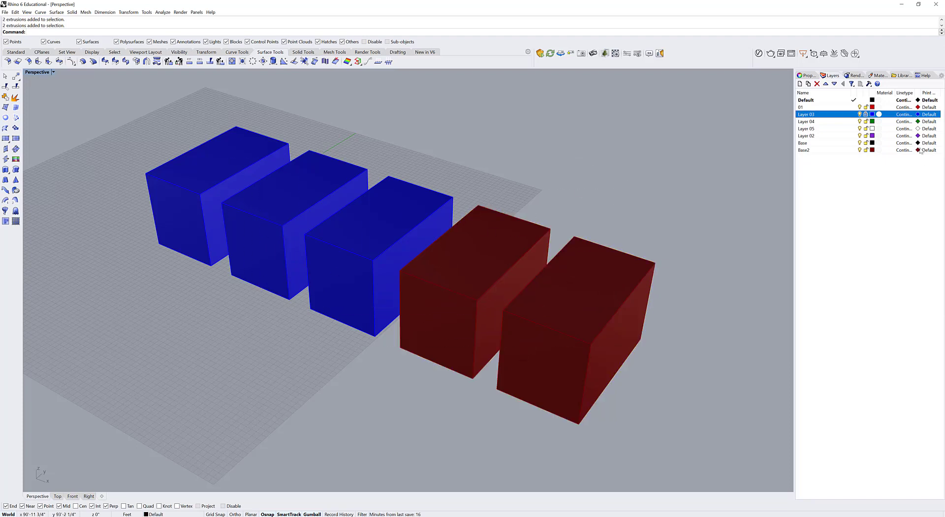
{"action": "left_click", "coordinate": [860, 114]}
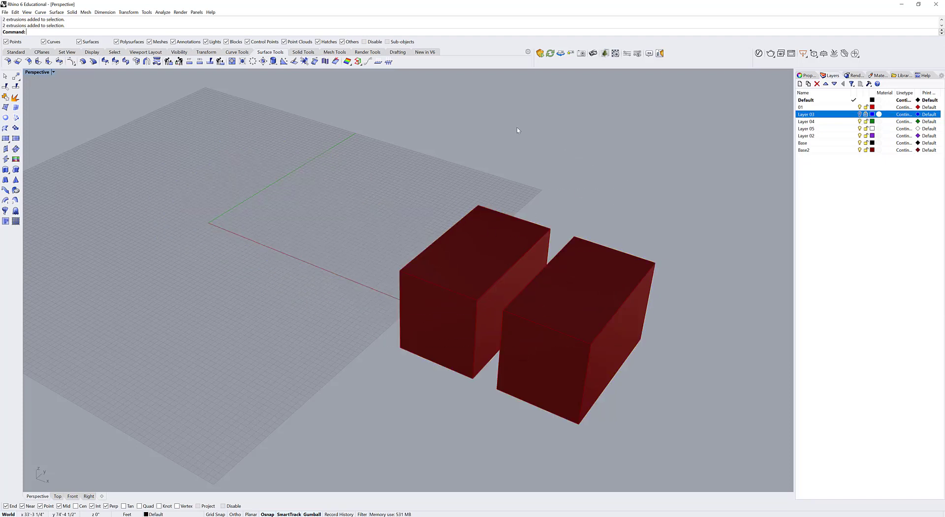
{"action": "left_click", "coordinate": [859, 115]}
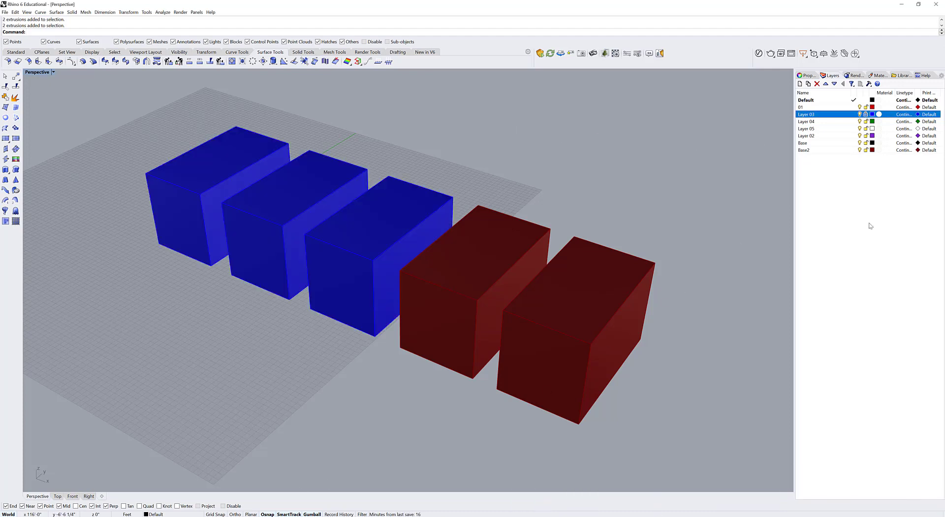
Set Layer 03's colour to bright green so its three boxes display green.
{"action": "left_click", "coordinate": [872, 114]}
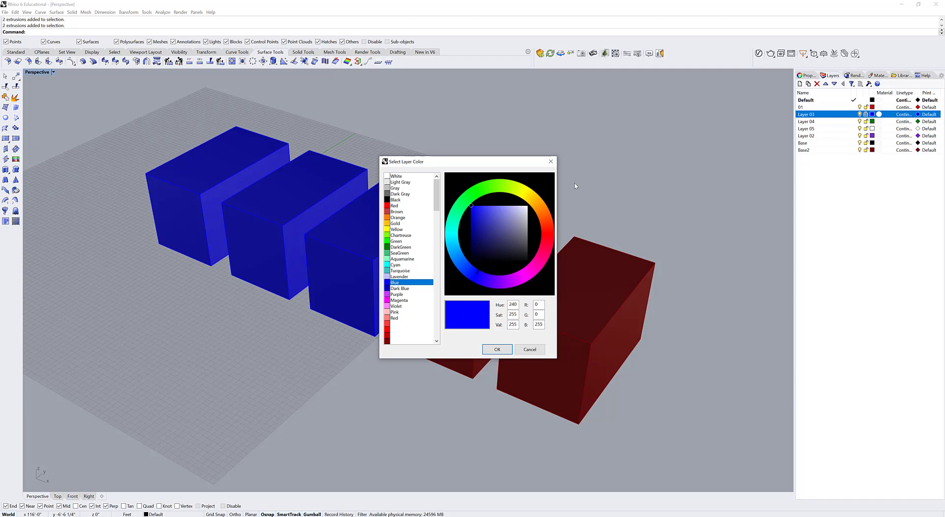
{"action": "left_click", "coordinate": [495, 191]}
{"action": "left_click_drag", "start_coordinate": [494, 187], "coordinate": [497, 189]}
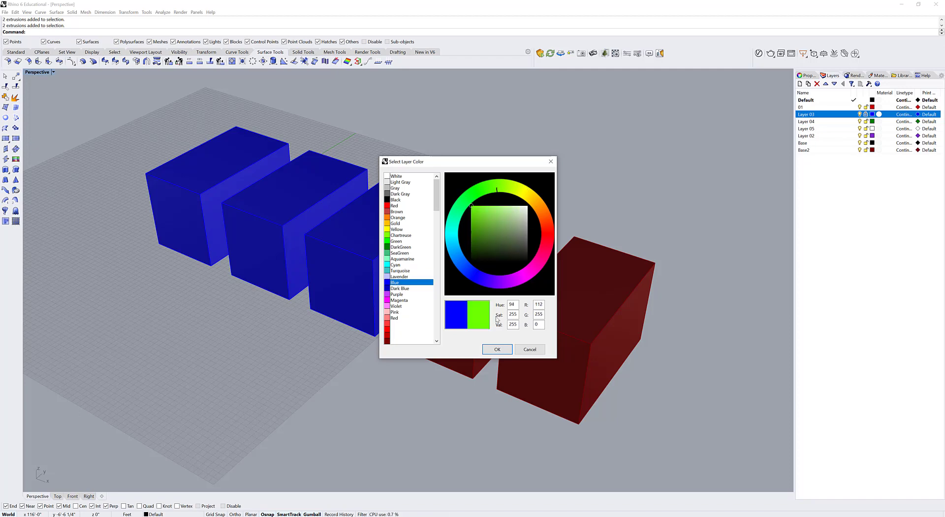
{"action": "left_click", "coordinate": [498, 349]}
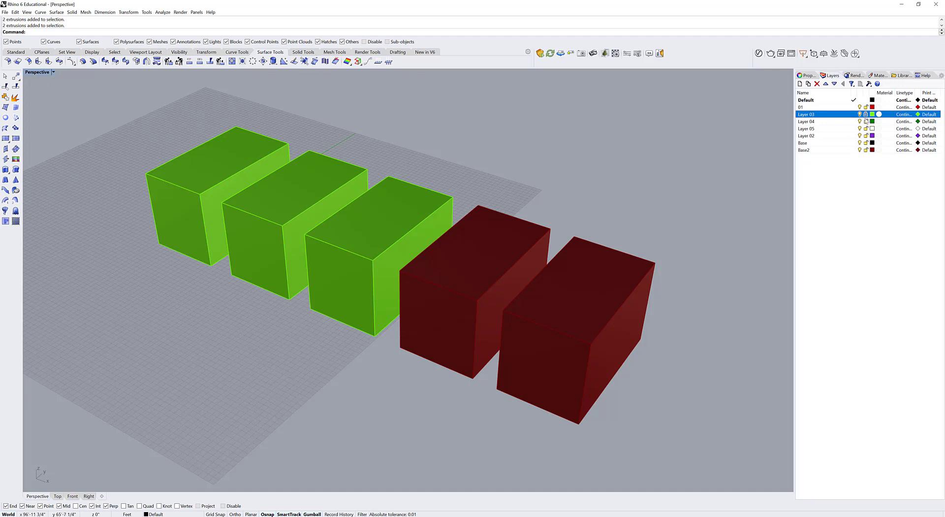
Change the first box's Display Color from By Layer to Red in Properties.
{"action": "left_click", "coordinate": [224, 188]}
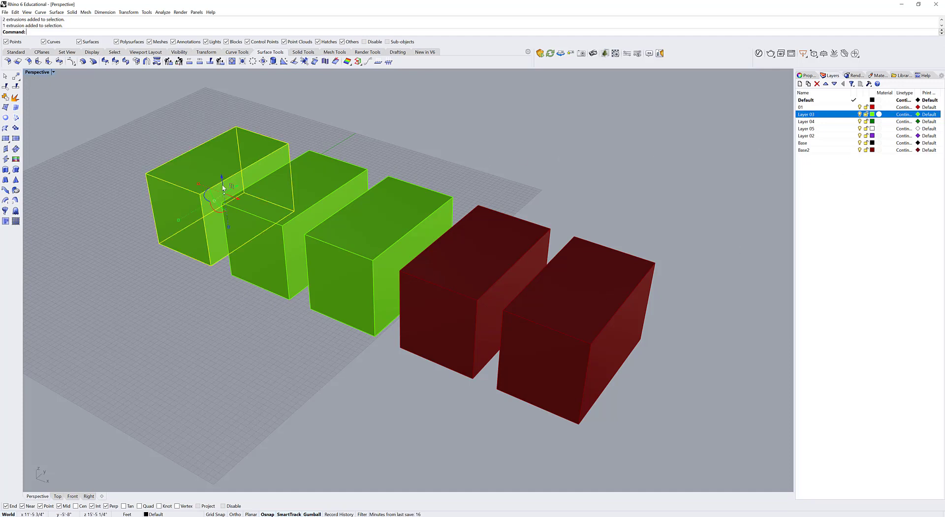
{"action": "left_click", "coordinate": [806, 76]}
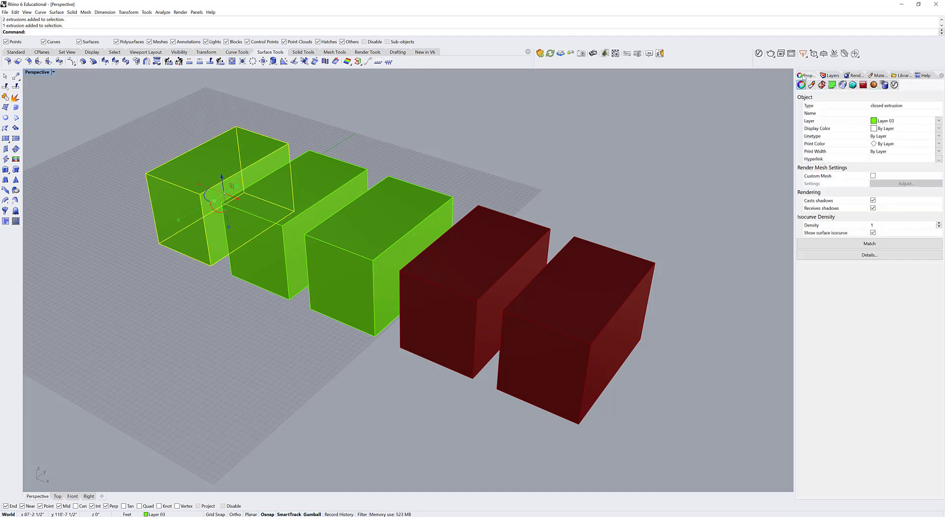
{"action": "left_click", "coordinate": [940, 129]}
{"action": "left_click", "coordinate": [906, 164]}
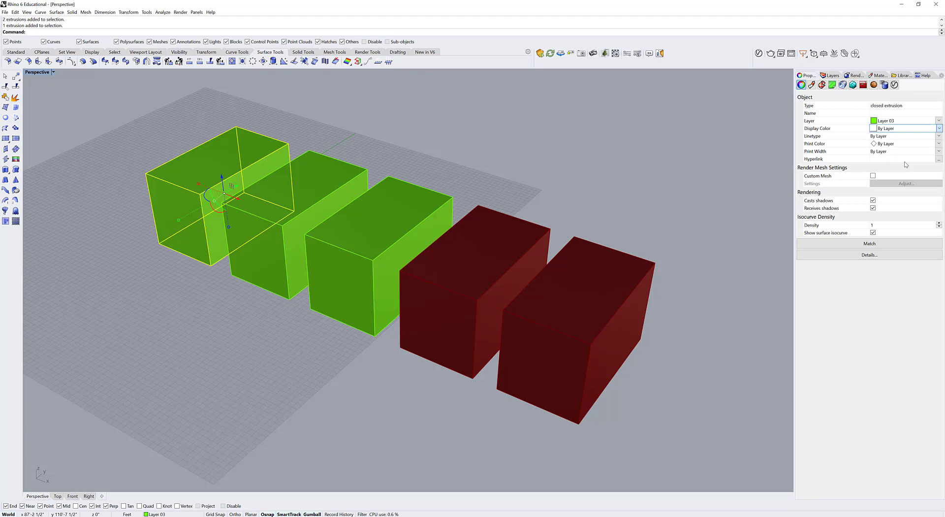
{"action": "key", "text": "Escape"}
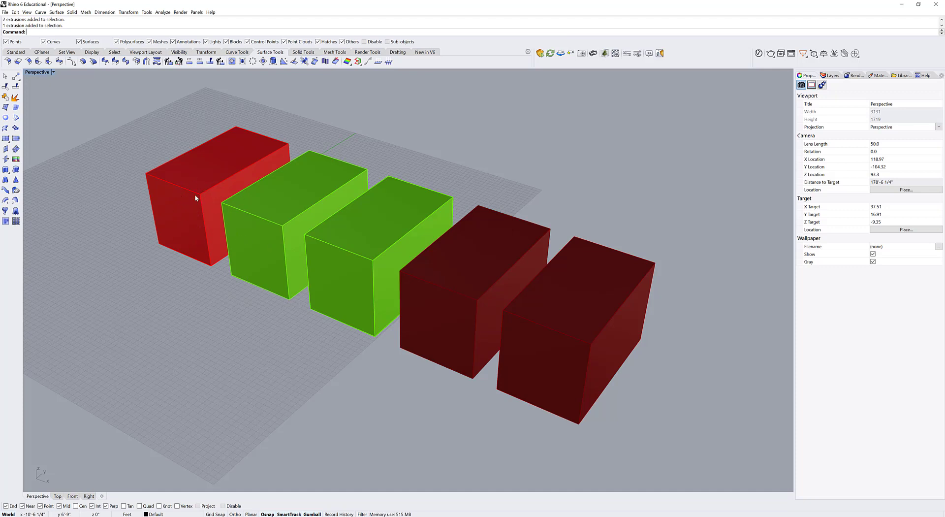
Move the first dark red box onto layer 01.
{"action": "left_click", "coordinate": [830, 76]}
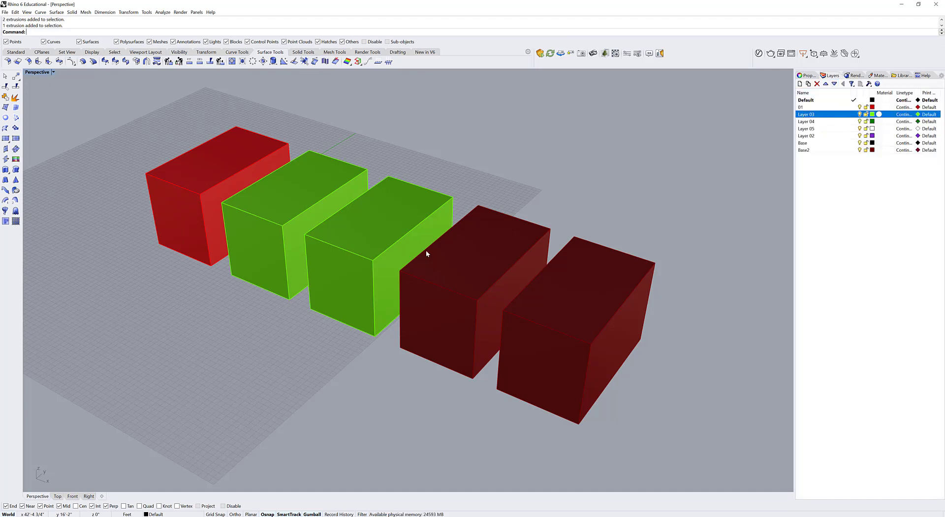
{"action": "left_click", "coordinate": [433, 279]}
{"action": "left_click", "coordinate": [153, 514]}
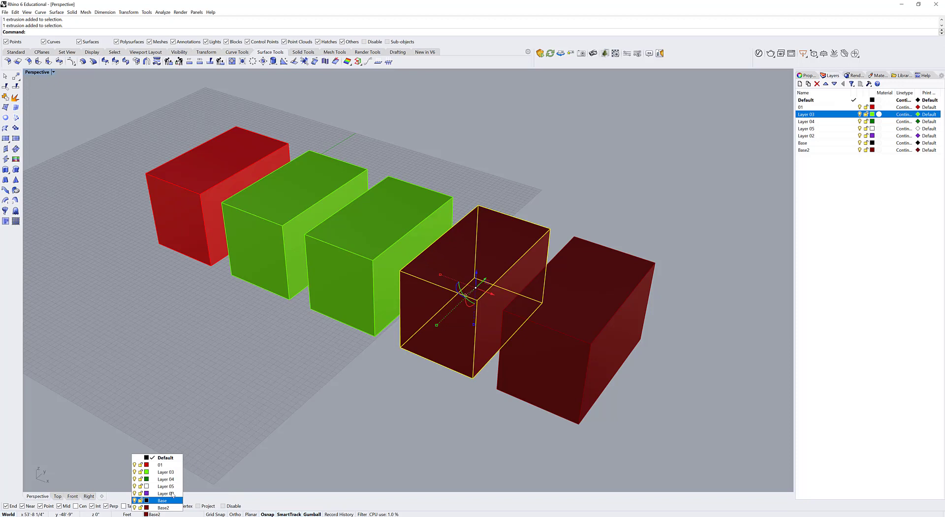
{"action": "left_click", "coordinate": [157, 467]}
{"action": "key", "text": "Escape"}
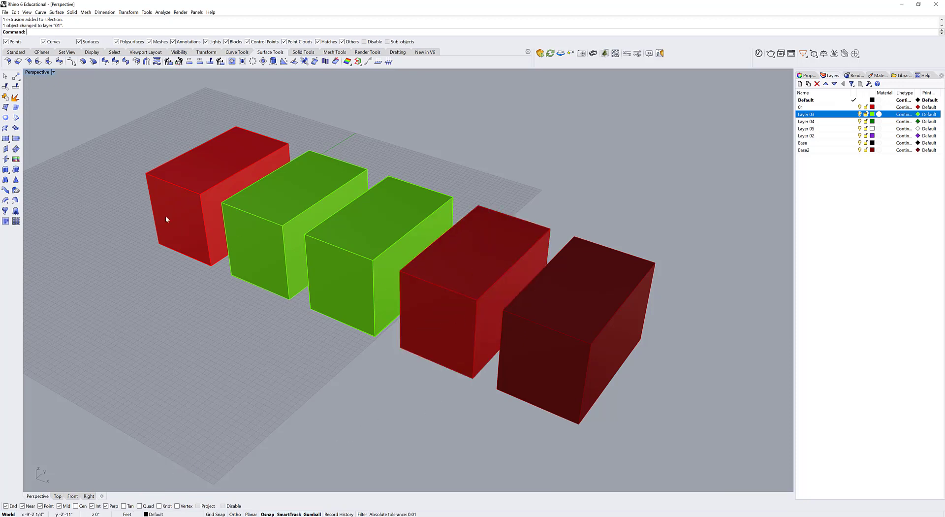
Inspect the red, green and fourth boxes' selections in the Properties panel.
{"action": "left_click", "coordinate": [181, 180]}
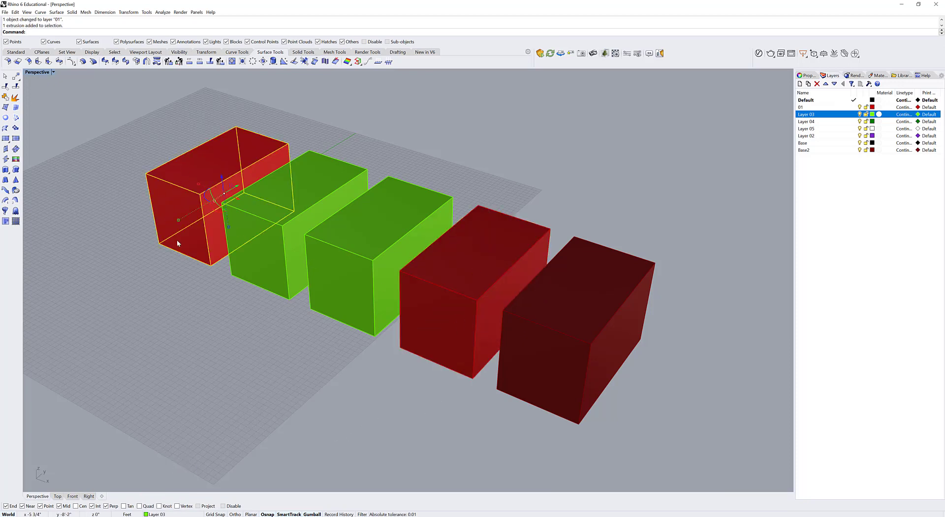
{"action": "left_click", "coordinate": [808, 75]}
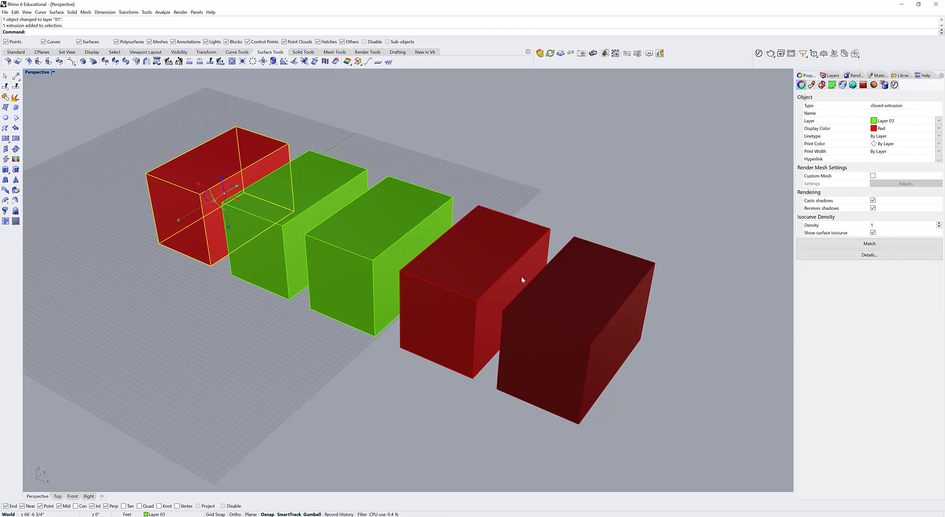
{"action": "left_click", "coordinate": [208, 455]}
{"action": "left_click", "coordinate": [196, 245]}
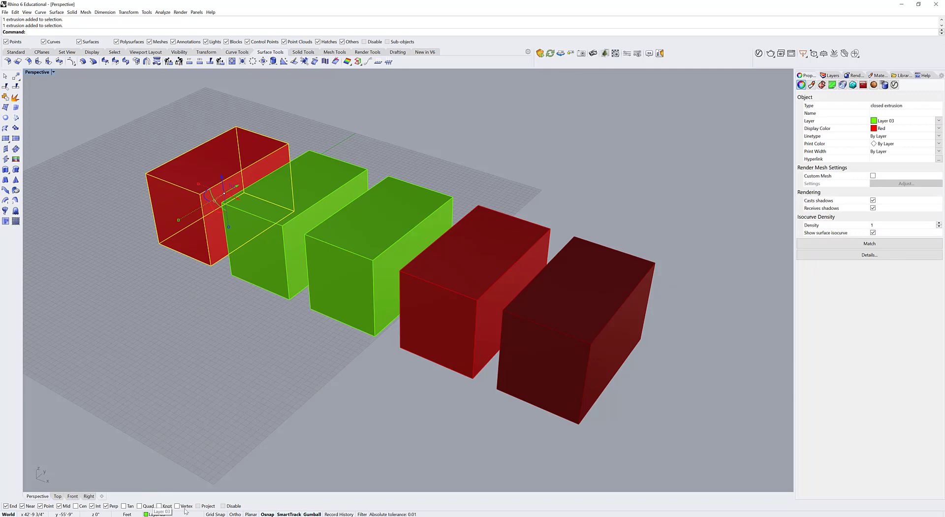
{"action": "left_click", "coordinate": [221, 443]}
{"action": "left_click", "coordinate": [246, 240]}
{"action": "left_click", "coordinate": [288, 255], "text": "shift"}
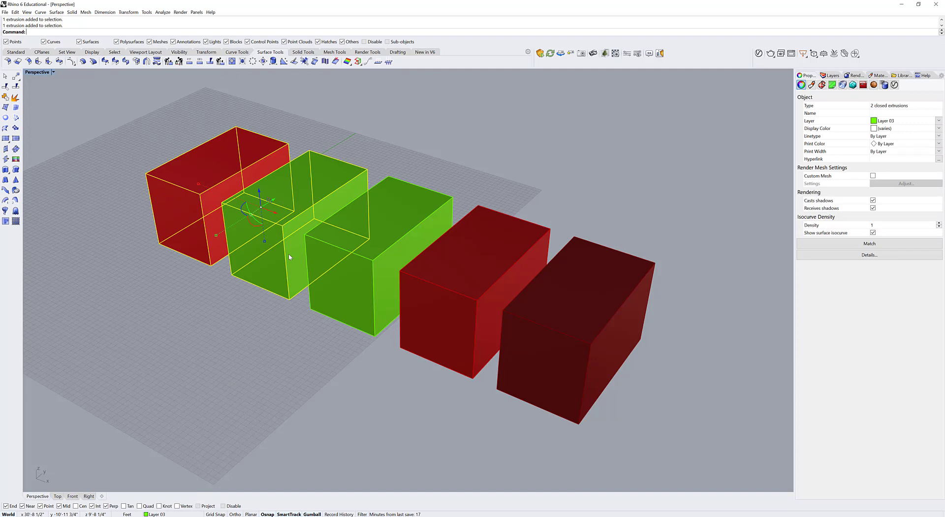
{"action": "left_click", "coordinate": [354, 290], "text": "shift"}
{"action": "left_click", "coordinate": [441, 333], "text": "shift"}
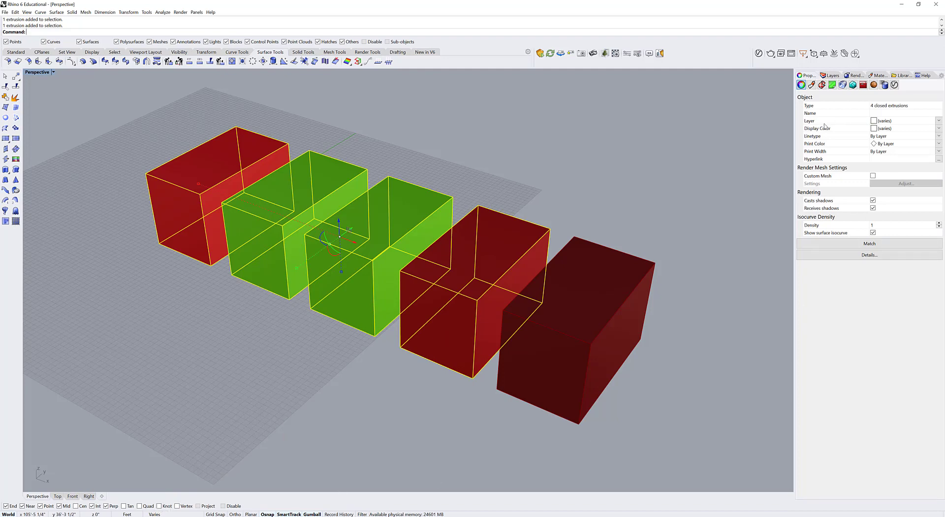
{"action": "left_click", "coordinate": [583, 194]}
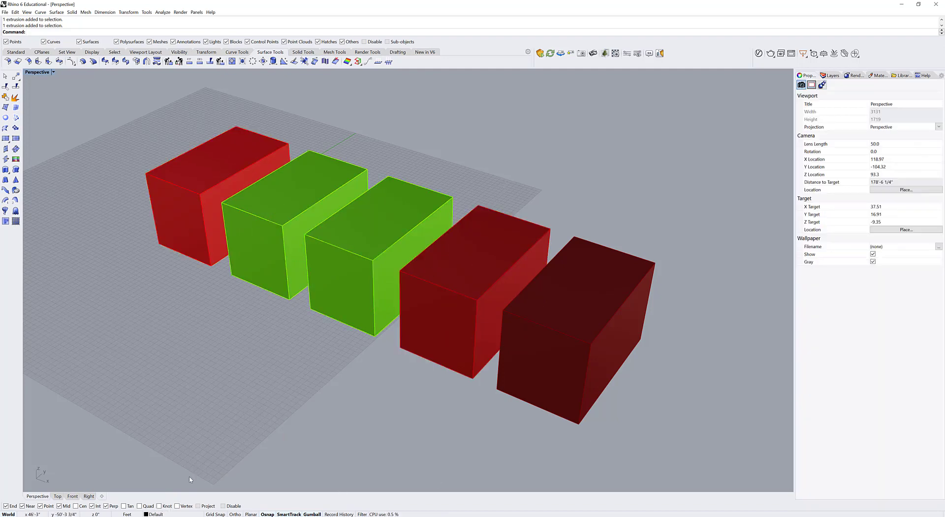
{"action": "left_click", "coordinate": [830, 76]}
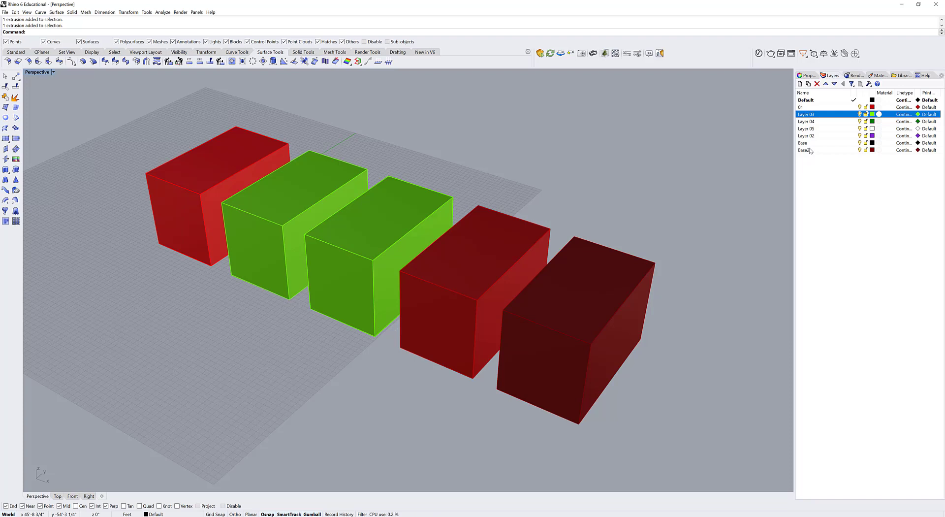
Start deleting Layer 03 but decline, keeping the layer and its boxes.
{"action": "right_click", "coordinate": [824, 115]}
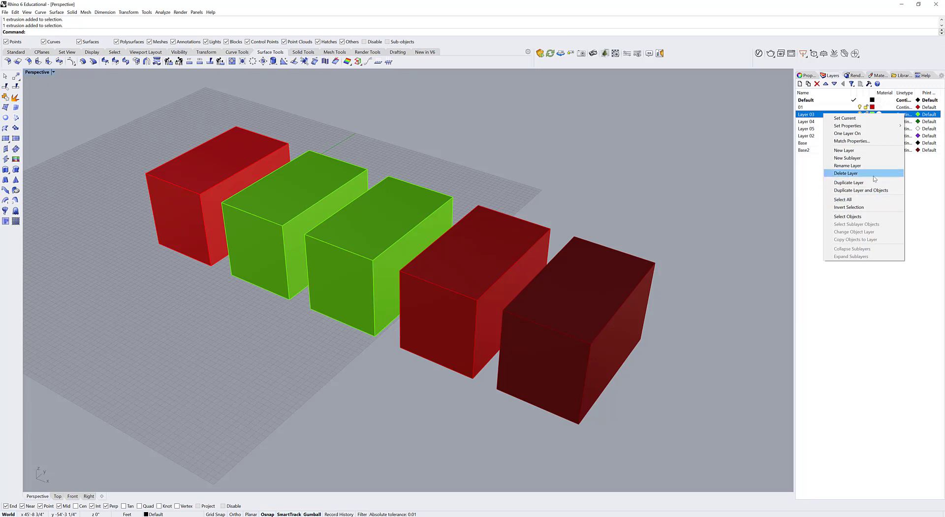
{"action": "left_click", "coordinate": [846, 174]}
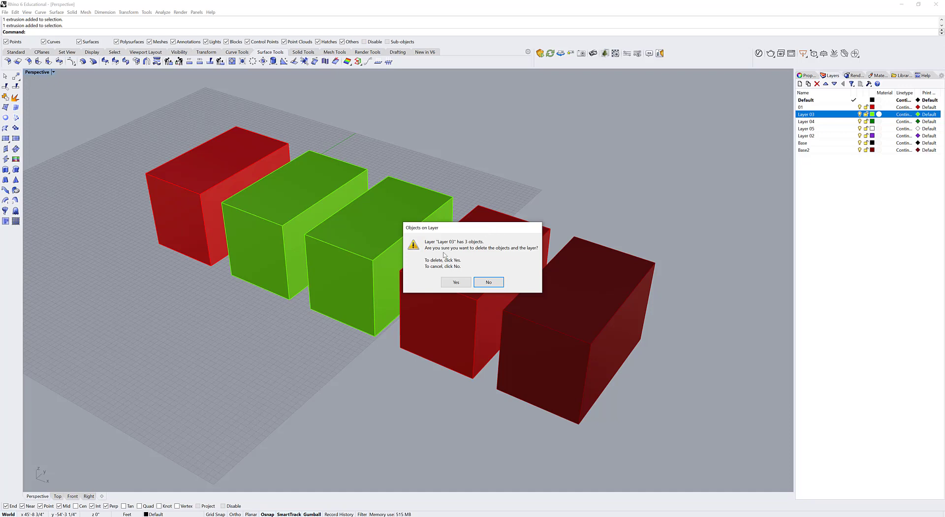
{"action": "left_click", "coordinate": [489, 282]}
Delete the Base layer.
{"action": "left_click", "coordinate": [827, 144]}
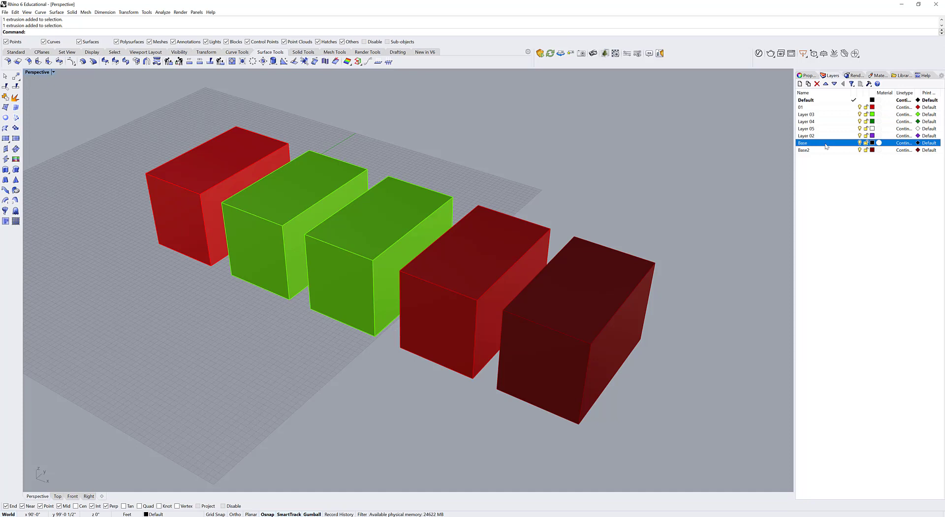
{"action": "right_click", "coordinate": [827, 145]}
{"action": "left_click", "coordinate": [848, 204]}
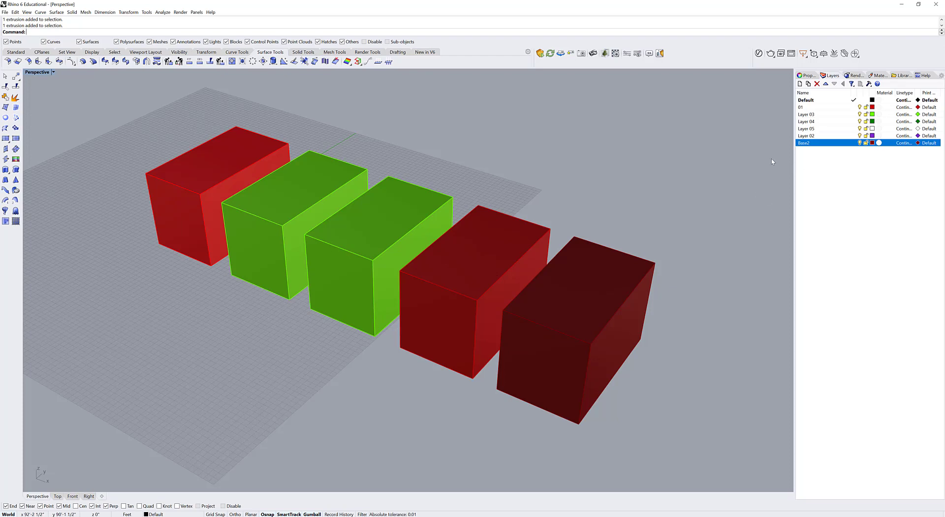
Switch the Perspective viewport to Rendered display.
{"action": "left_click", "coordinate": [53, 73]}
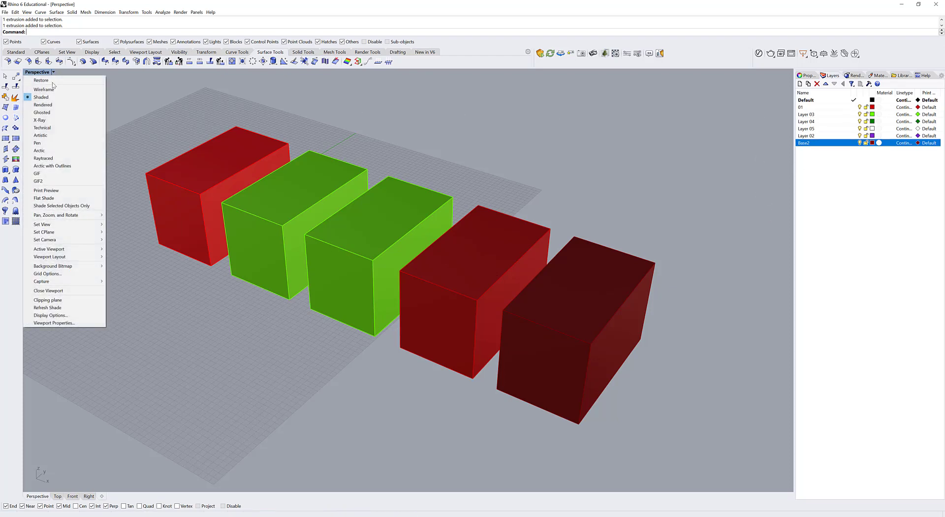
{"action": "left_click", "coordinate": [54, 104]}
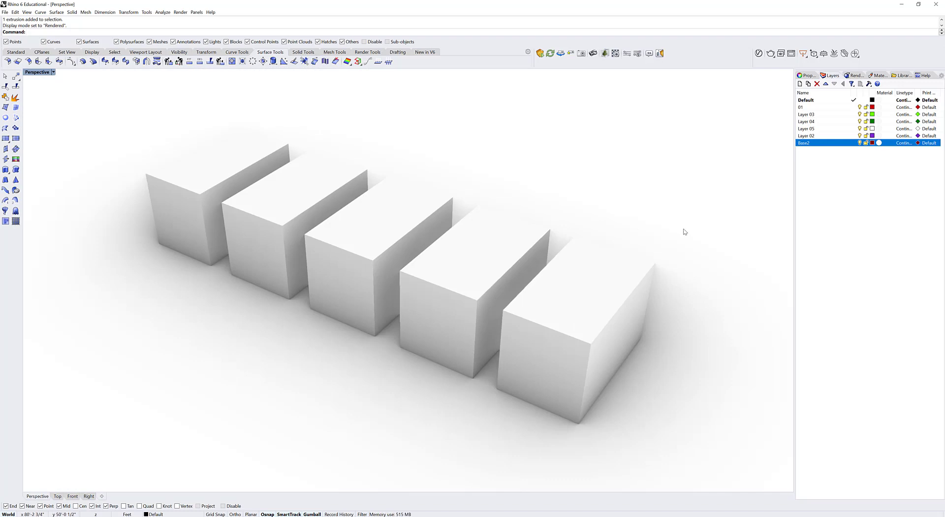
{"action": "left_click", "coordinate": [287, 208]}
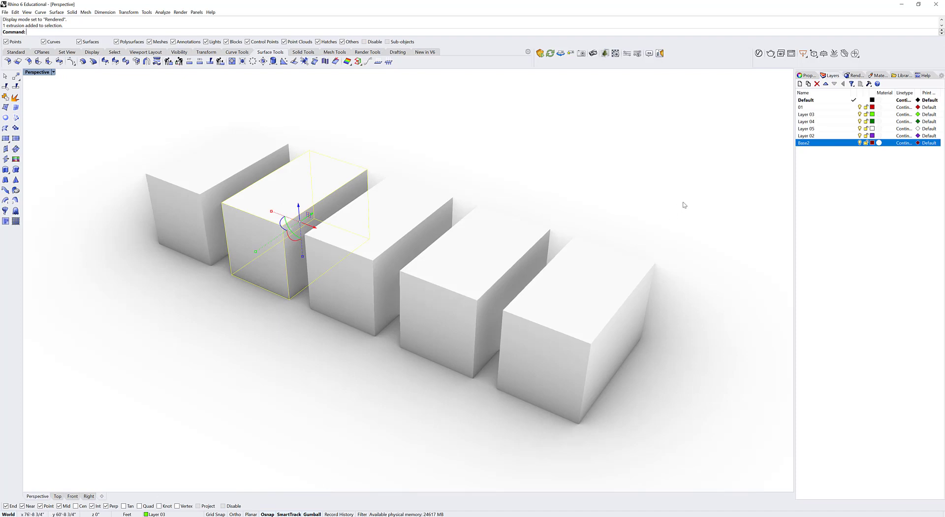
{"action": "key", "text": "Escape"}
Assign the Paint material to Layer 03 so its three boxes render orange.
{"action": "left_click", "coordinate": [881, 116]}
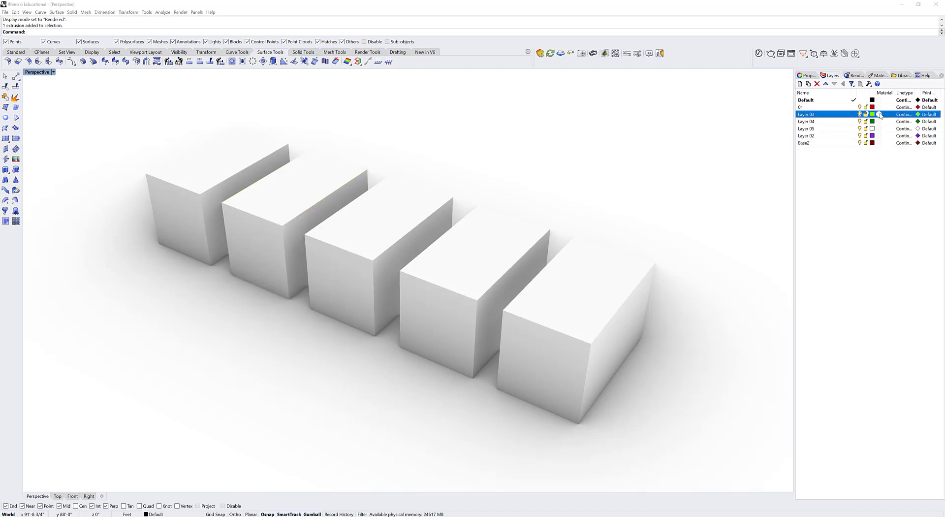
{"action": "left_click", "coordinate": [659, 157]}
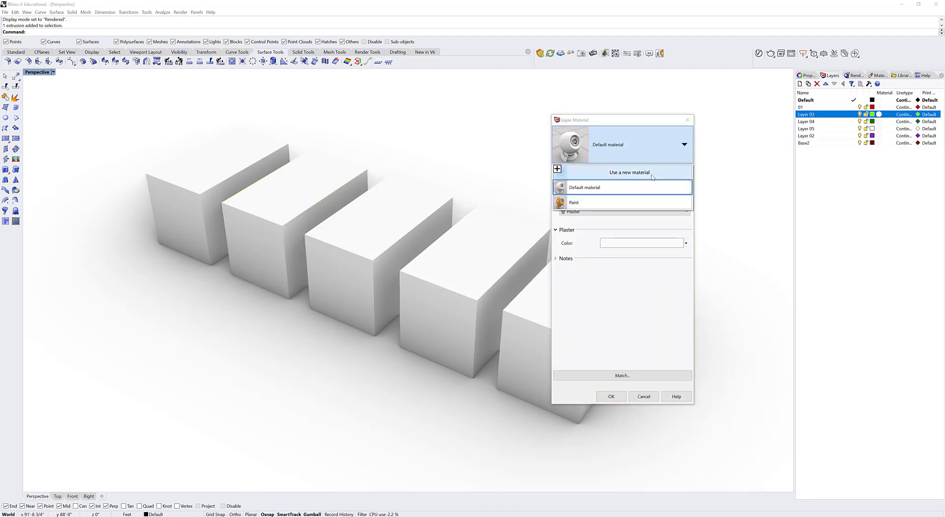
{"action": "left_click", "coordinate": [593, 206]}
{"action": "left_click", "coordinate": [612, 397]}
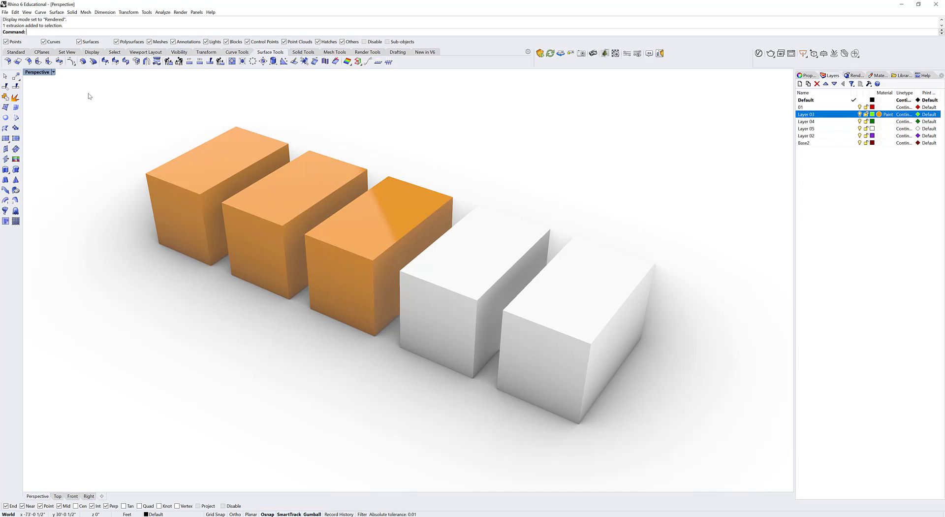
Give the fourth white box the Paint material through its object Material properties.
{"action": "left_click", "coordinate": [807, 75]}
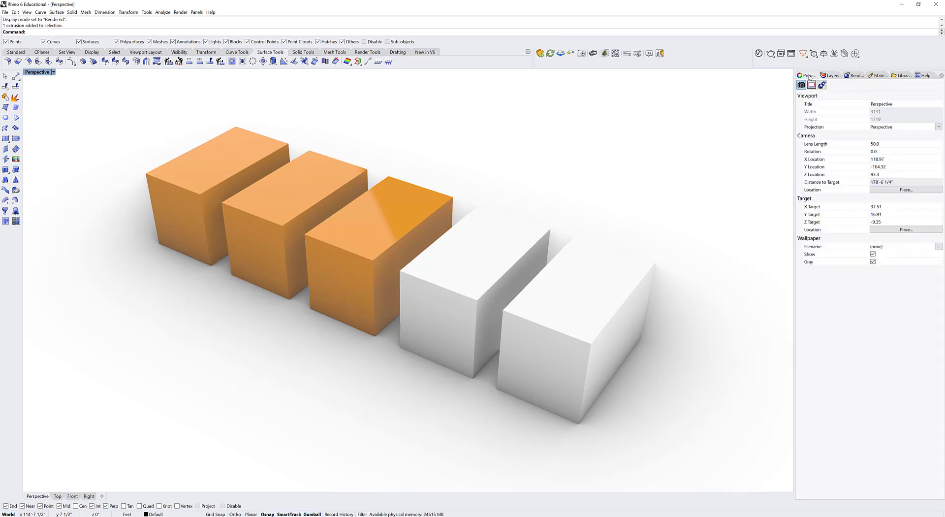
{"action": "left_click", "coordinate": [459, 272]}
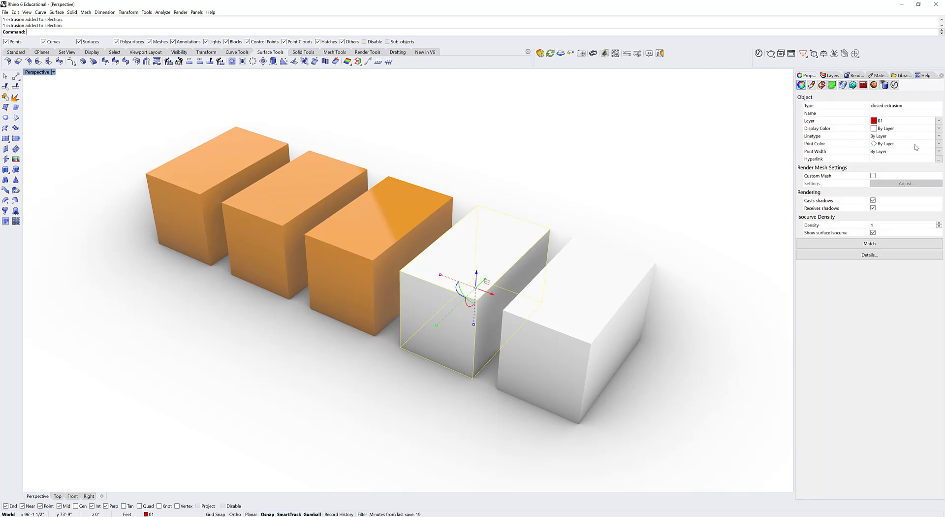
{"action": "left_click", "coordinate": [812, 86]}
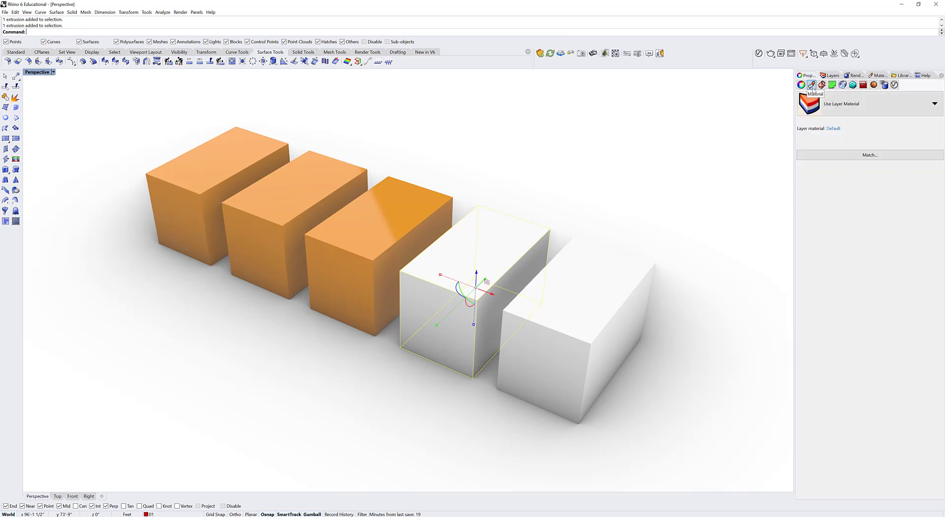
{"action": "left_click", "coordinate": [845, 106]}
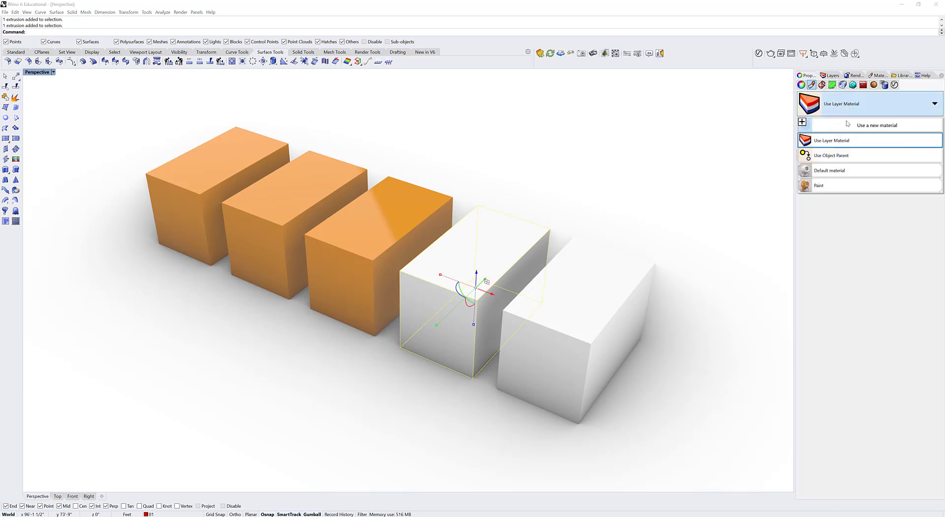
{"action": "left_click", "coordinate": [841, 188]}
{"action": "left_click", "coordinate": [661, 184]}
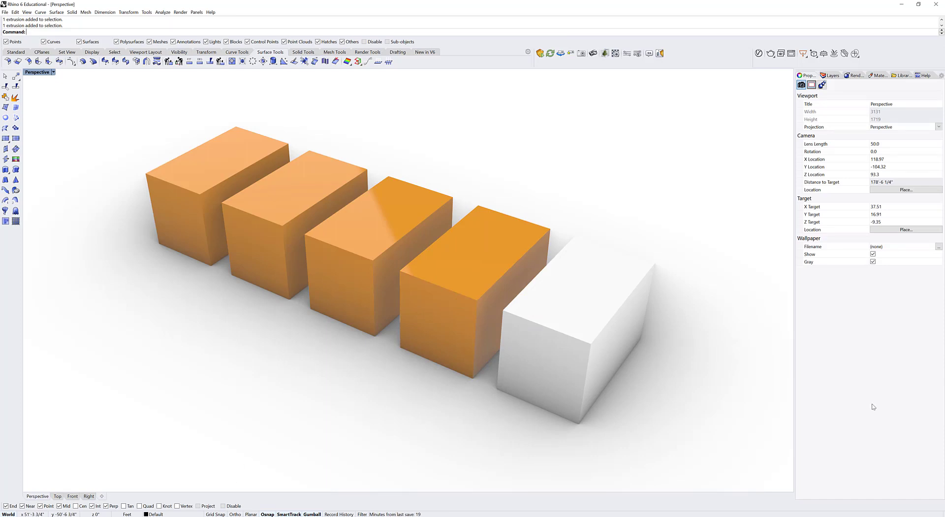
Switch the Perspective viewport back to Shaded display.
{"action": "left_click", "coordinate": [831, 75]}
{"action": "left_click", "coordinate": [53, 73]}
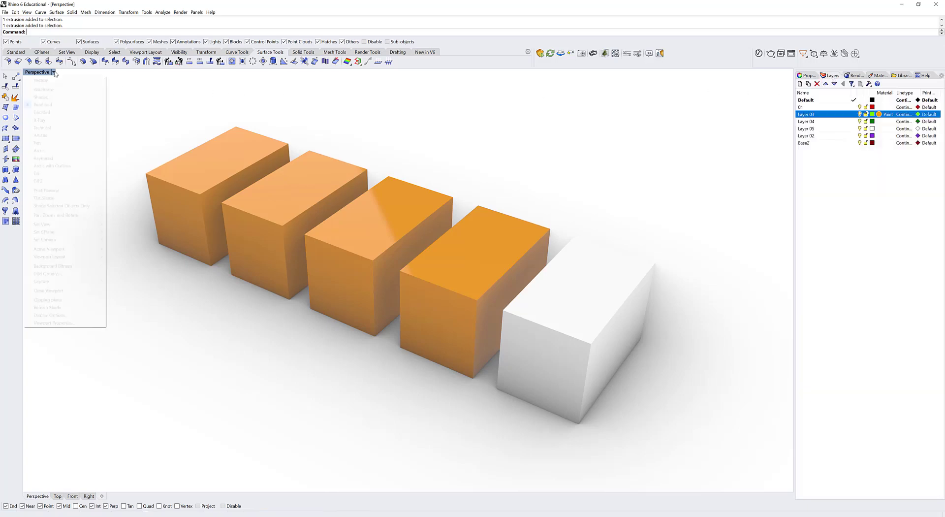
{"action": "left_click", "coordinate": [39, 98]}
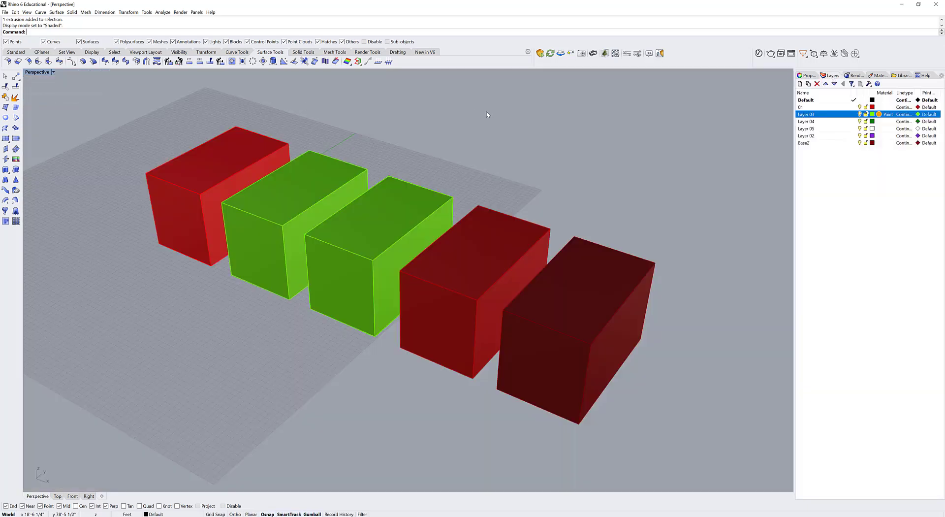
Select all five boxes and move them onto layer 01.
{"action": "left_click_drag", "start_coordinate": [673, 142], "coordinate": [267, 308]}
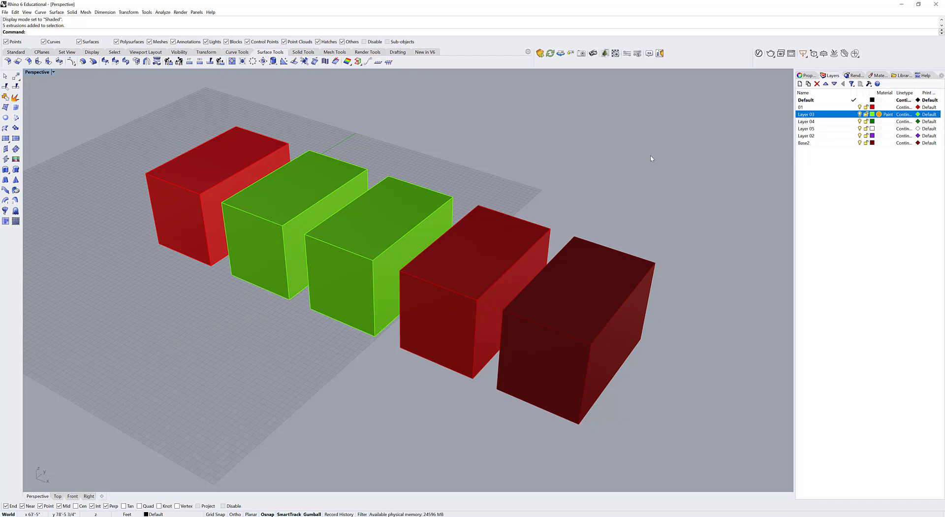
{"action": "left_click_drag", "start_coordinate": [655, 154], "coordinate": [178, 345]}
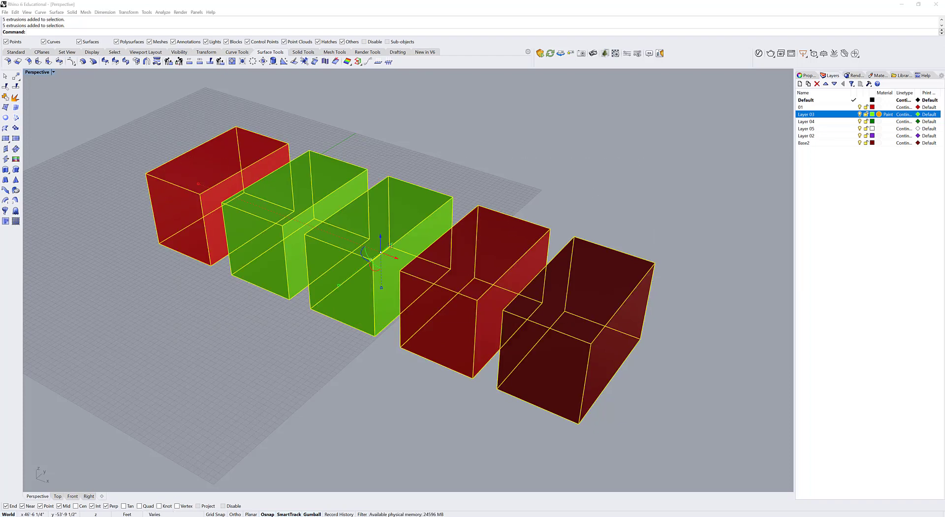
{"action": "left_click", "coordinate": [154, 514]}
{"action": "left_click", "coordinate": [160, 472]}
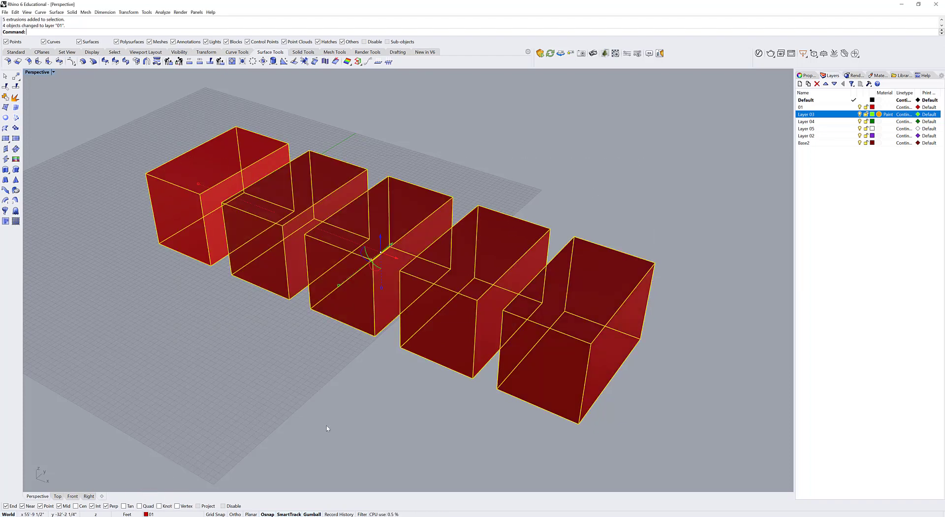
{"action": "key", "text": "Escape"}
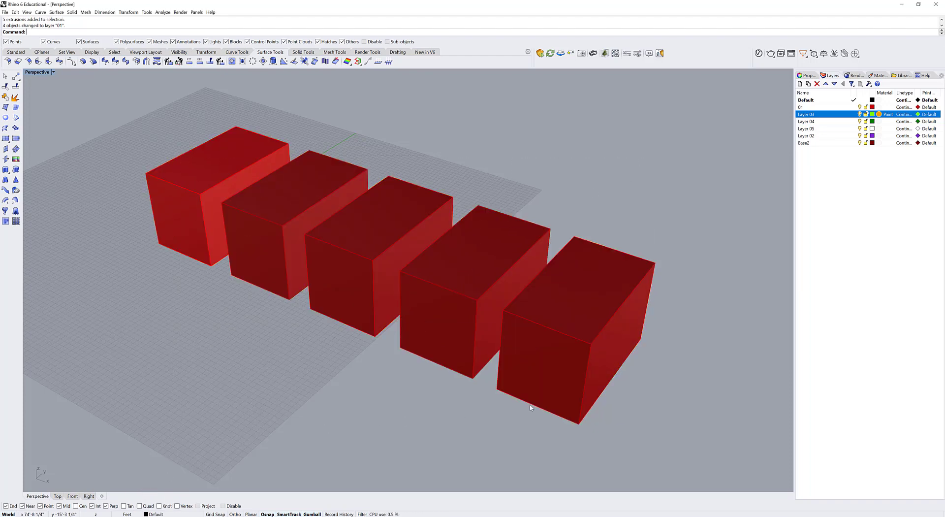
Create a new sublayer named SubLayer1 under layer 01.
{"action": "right_click", "coordinate": [814, 108]}
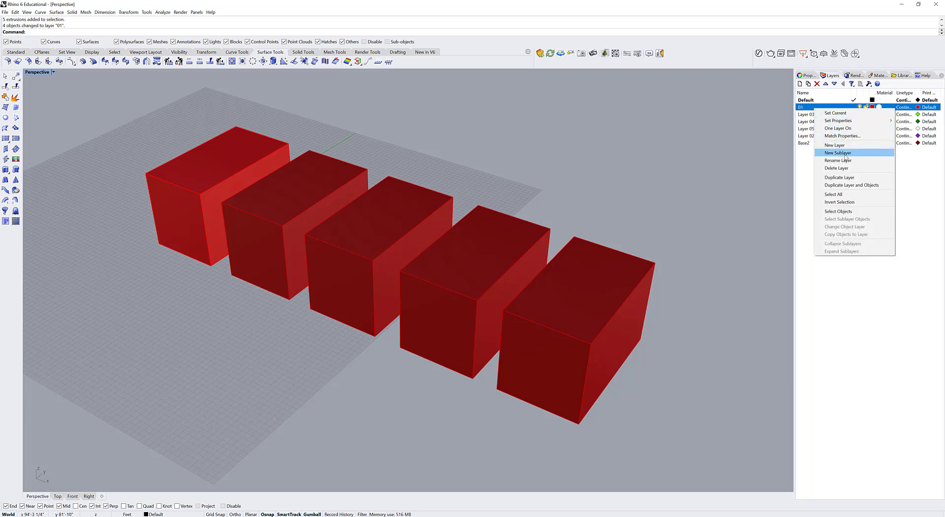
{"action": "key", "text": "Escape"}
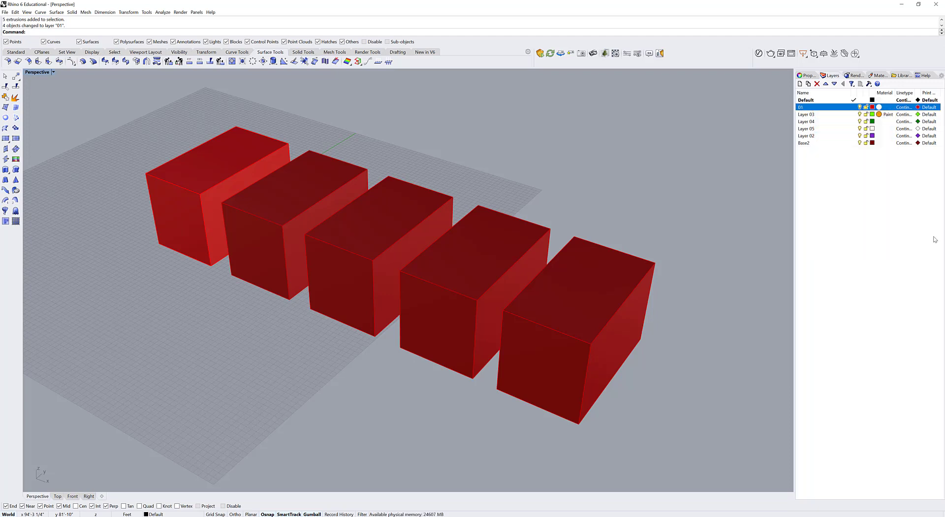
{"action": "left_click", "coordinate": [809, 84]}
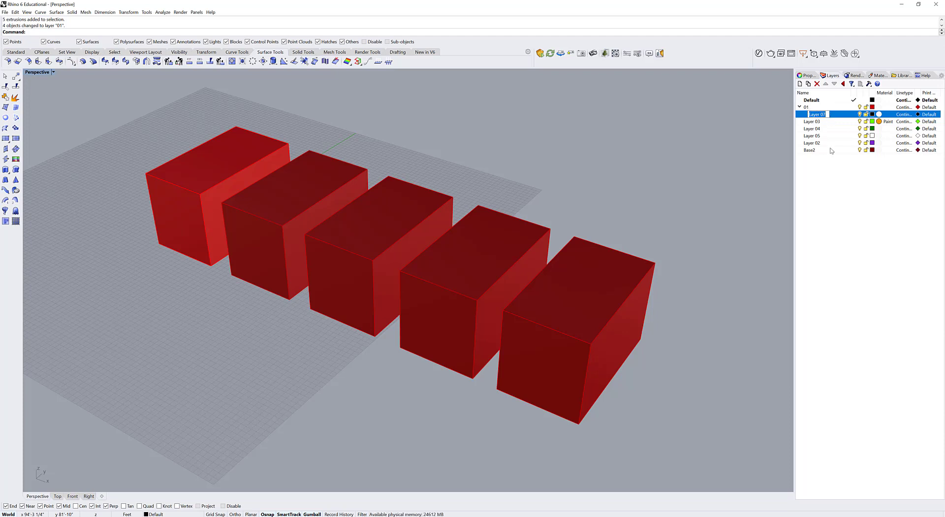
{"action": "type", "text": "SubLaye"}
{"action": "key", "text": "Return"}
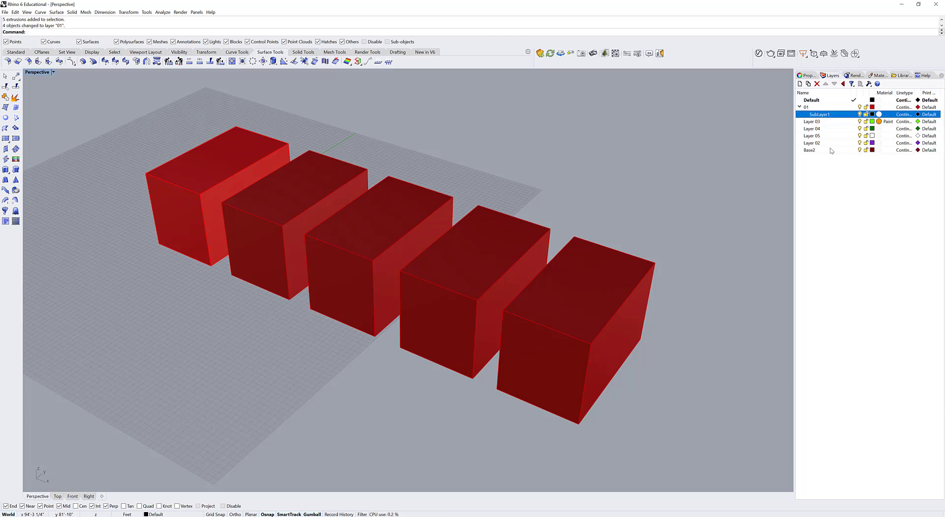
Move the first red box onto SubLayer1.
{"action": "left_click", "coordinate": [218, 206]}
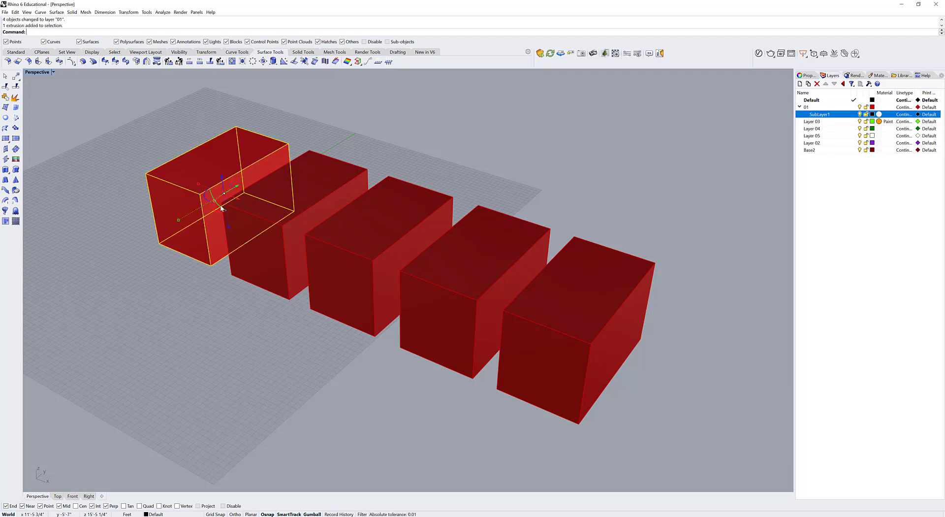
{"action": "left_click", "coordinate": [161, 514]}
{"action": "left_click", "coordinate": [163, 476]}
{"action": "left_click", "coordinate": [273, 399]}
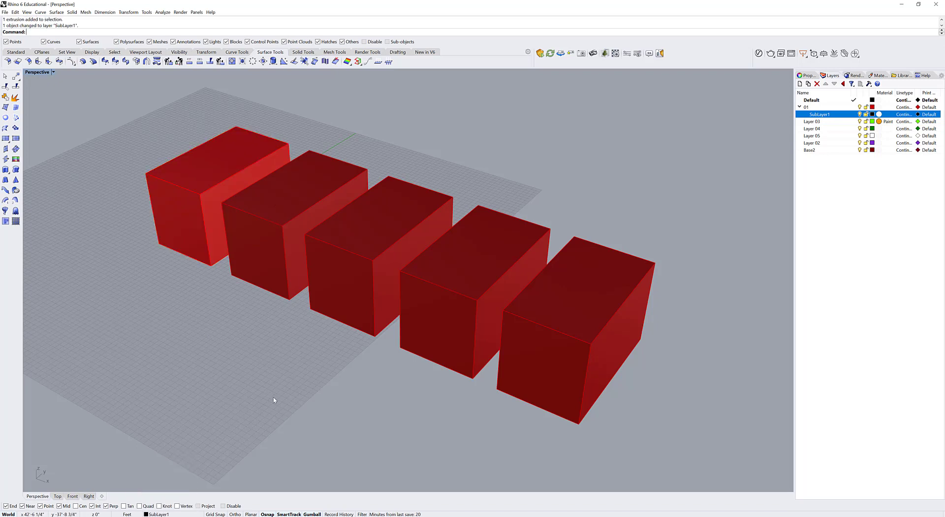
Toggle layer 01 and SubLayer1 visibility off and on to compare which boxes hide.
{"action": "left_click", "coordinate": [859, 107]}
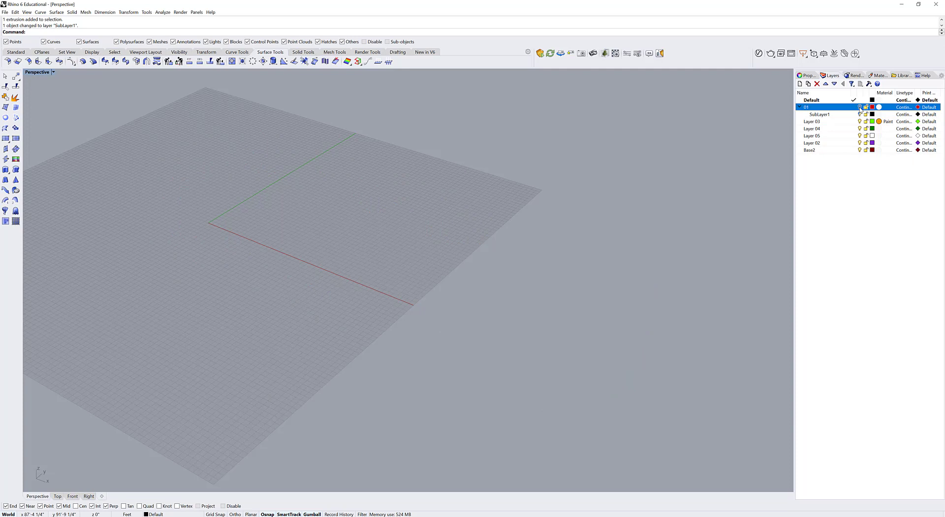
{"action": "left_click", "coordinate": [859, 107]}
{"action": "left_click", "coordinate": [860, 114]}
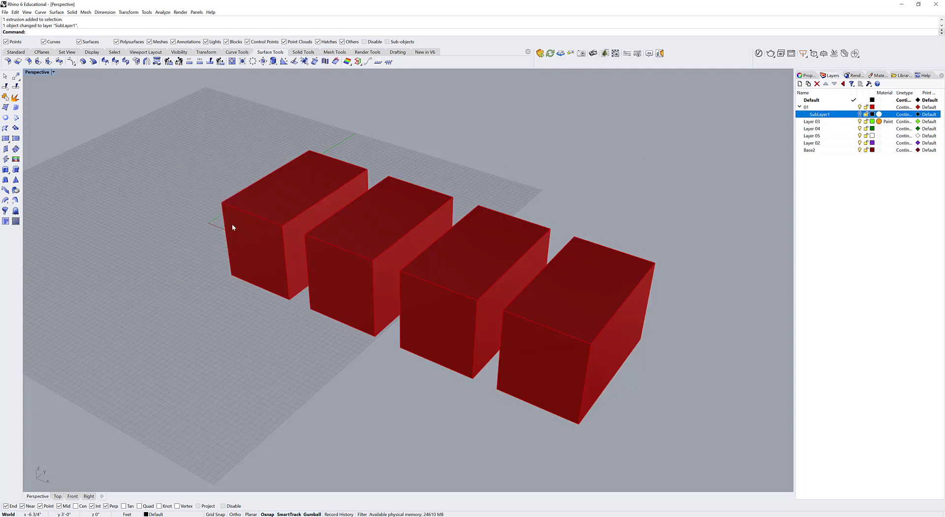
{"action": "left_click", "coordinate": [859, 114]}
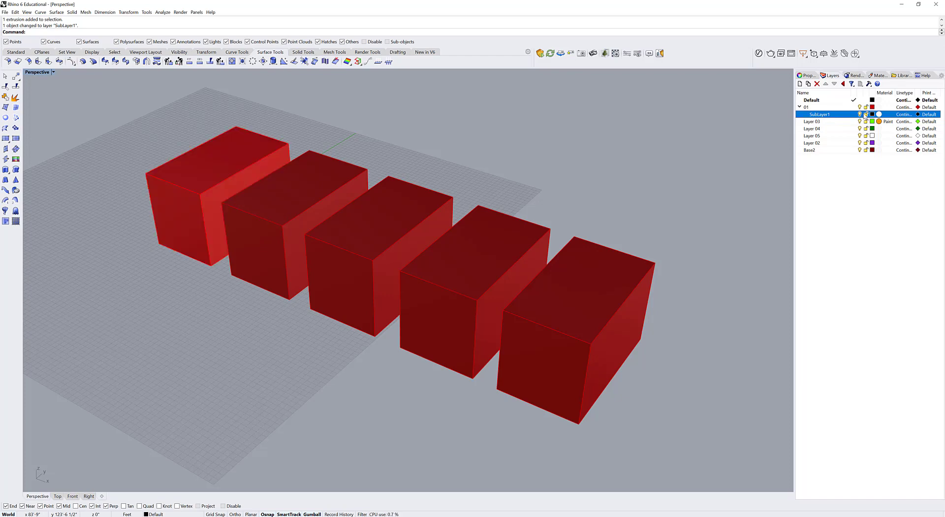
{"action": "left_click_drag", "start_coordinate": [217, 143], "coordinate": [458, 345]}
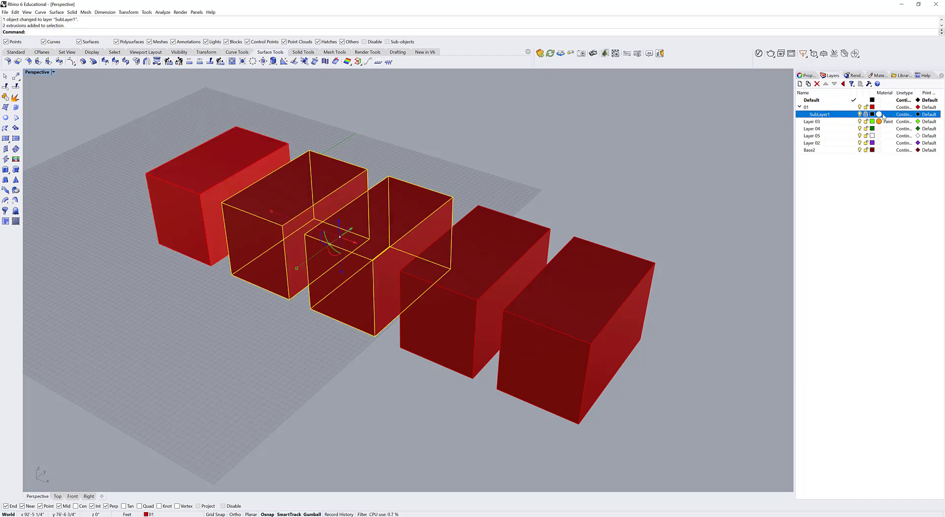
{"action": "left_click", "coordinate": [866, 107]}
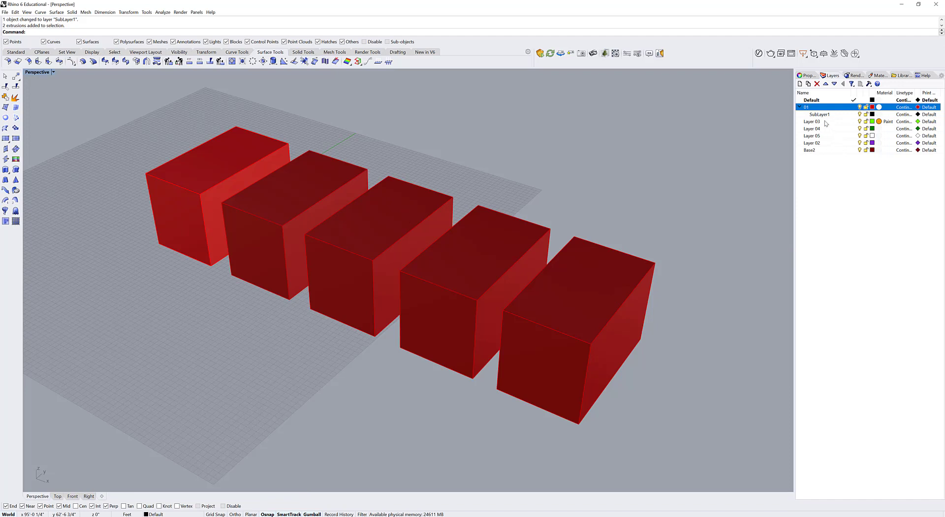
Drag Layer 03 onto layer 01 to nest it beside SubLayer1.
{"action": "left_click_drag", "start_coordinate": [826, 123], "coordinate": [838, 111]}
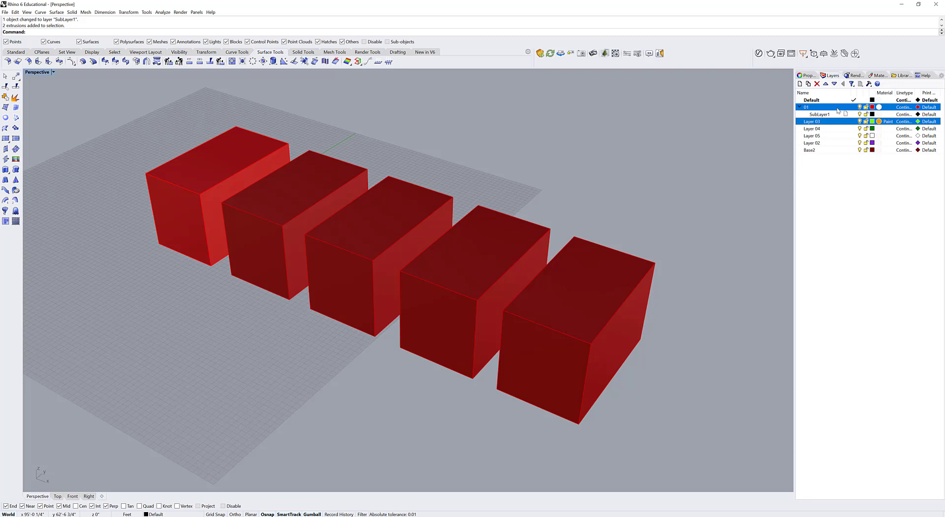
{"action": "left_click_drag", "start_coordinate": [838, 111], "coordinate": [838, 111]}
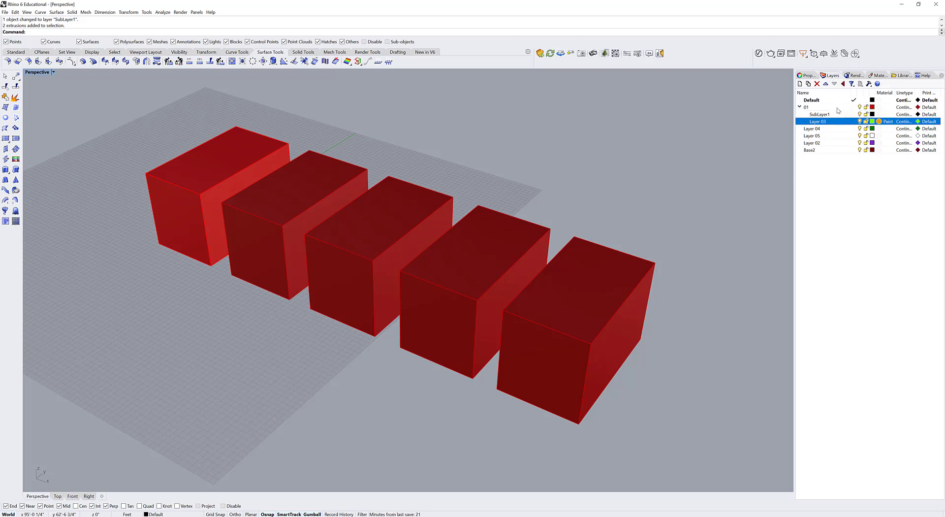
Rename layer 01 to Structure, SubLayer1 to Columns, and Layer 03 to Beams.
{"action": "left_click", "coordinate": [810, 107]}
{"action": "left_click", "coordinate": [810, 107]}
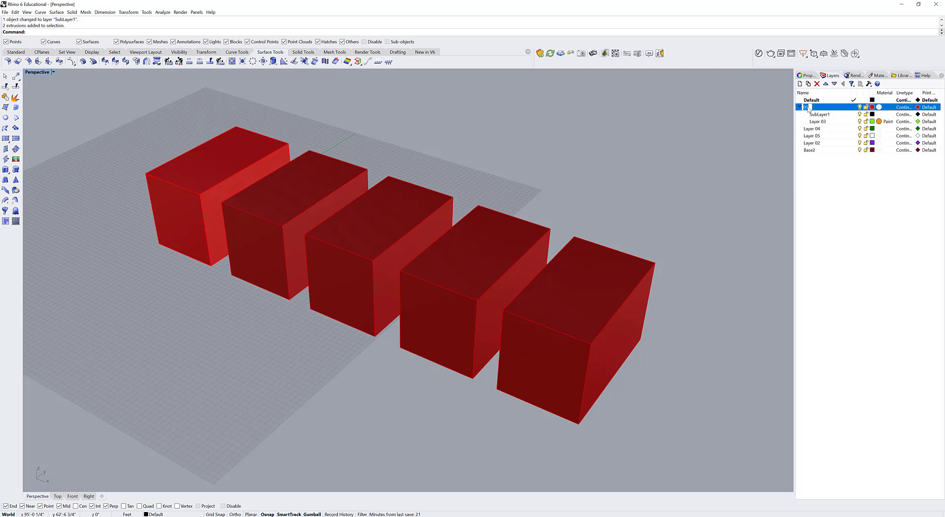
{"action": "type", "text": "Structure"}
{"action": "left_click", "coordinate": [819, 115]}
{"action": "left_click", "coordinate": [820, 115]}
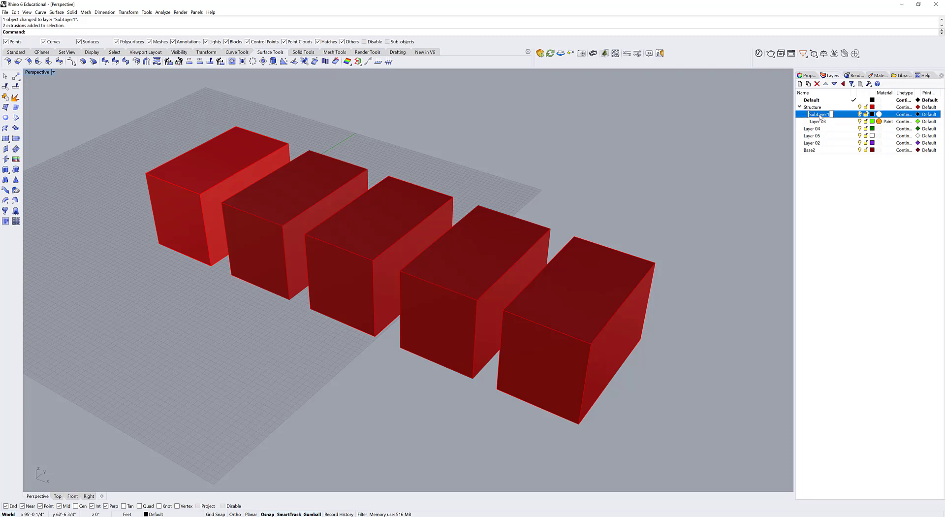
{"action": "type", "text": "Columns"}
{"action": "key", "text": "Return"}
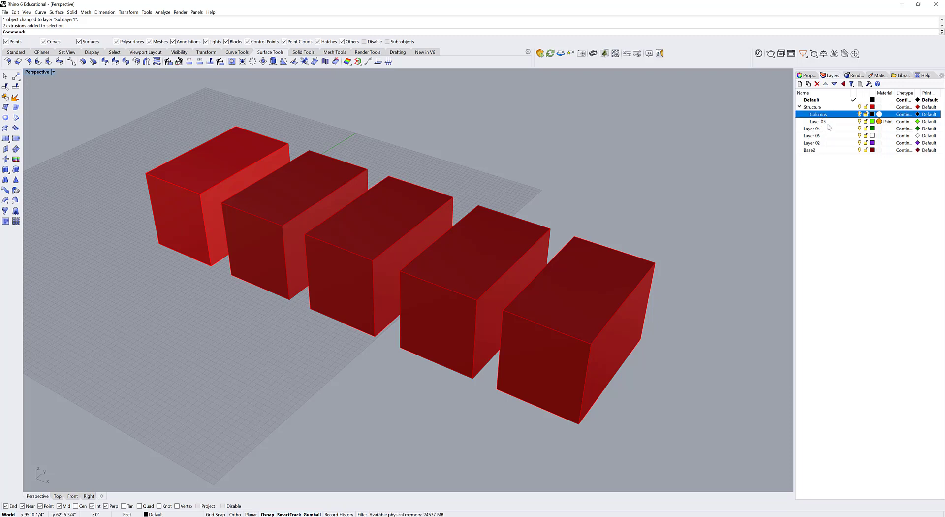
{"action": "left_click", "coordinate": [819, 122]}
{"action": "left_click", "coordinate": [818, 122]}
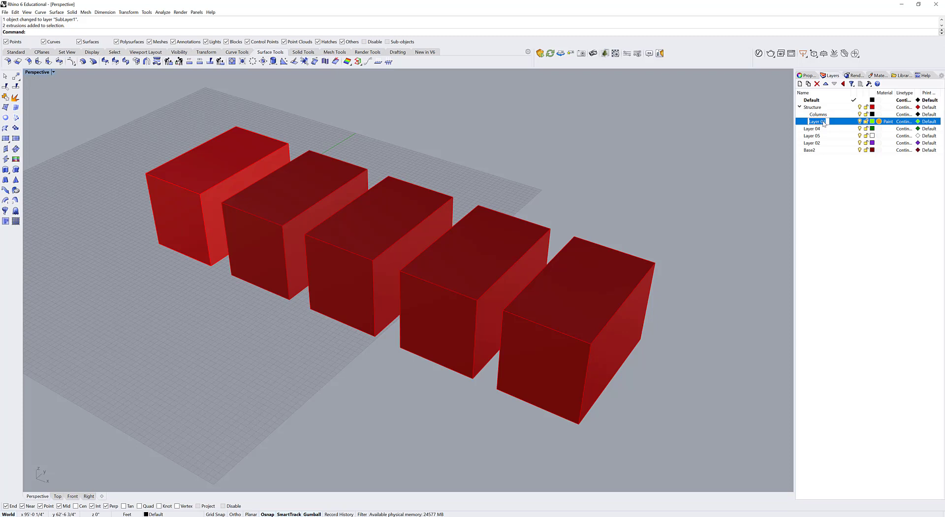
{"action": "type", "text": "Beams"}
{"action": "key", "text": "Return"}
Turn the Columns lightbulb off and on, then the Structure lightbulb off and on.
{"action": "left_click", "coordinate": [860, 115]}
{"action": "left_click", "coordinate": [860, 114]}
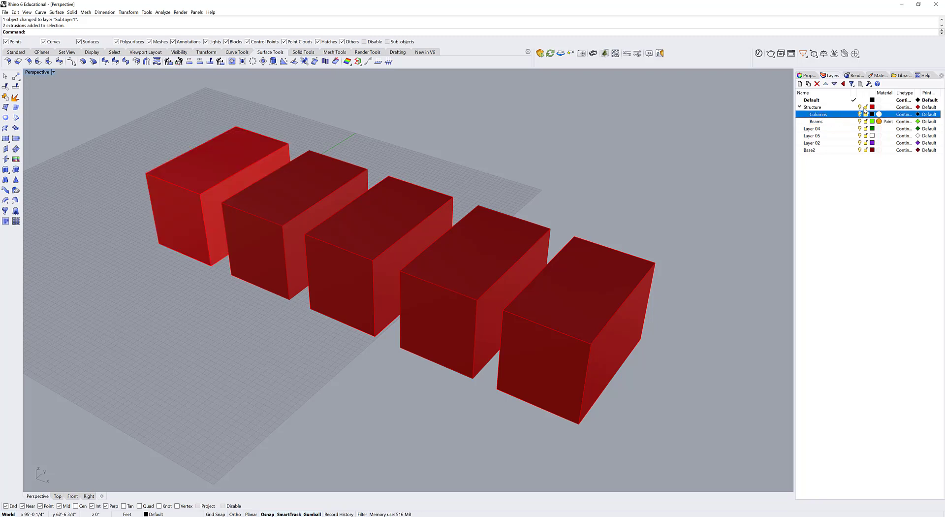
{"action": "left_click", "coordinate": [859, 107]}
{"action": "left_click", "coordinate": [860, 107]}
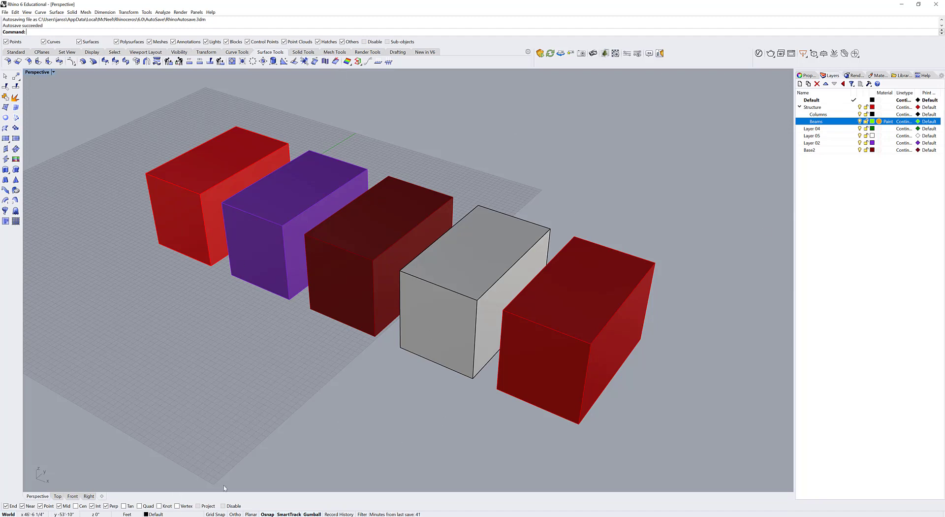
Draw a box in front of the existing row with the Box command.
{"action": "type", "text": "Box"}
{"action": "key", "text": "Return"}
{"action": "left_click", "coordinate": [202, 375]}
{"action": "left_click", "coordinate": [374, 384]}
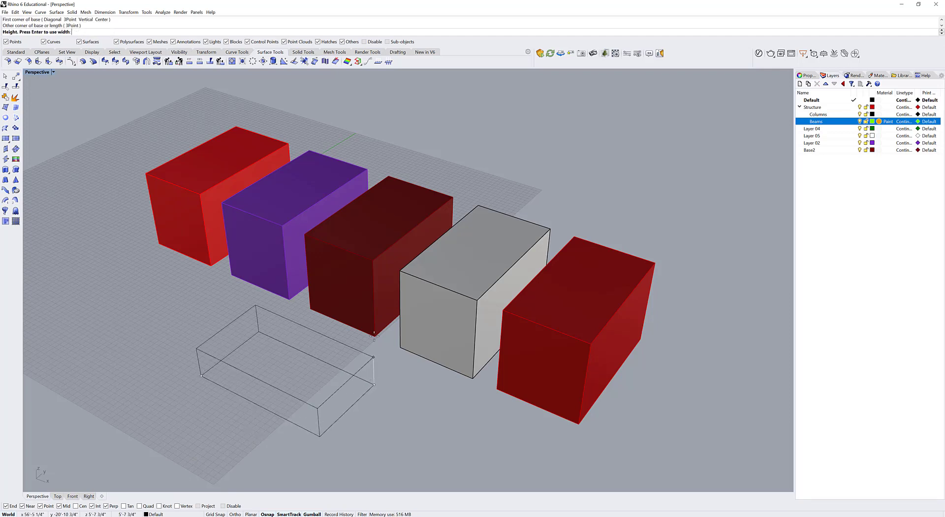
{"action": "left_click", "coordinate": [375, 318]}
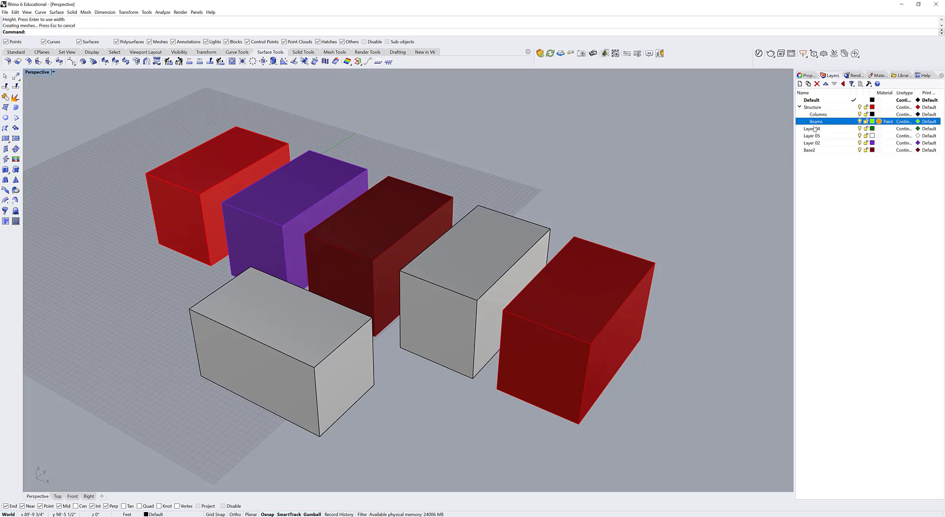
Make Layer 04 current and draw a long green box.
{"action": "right_click", "coordinate": [839, 108]}
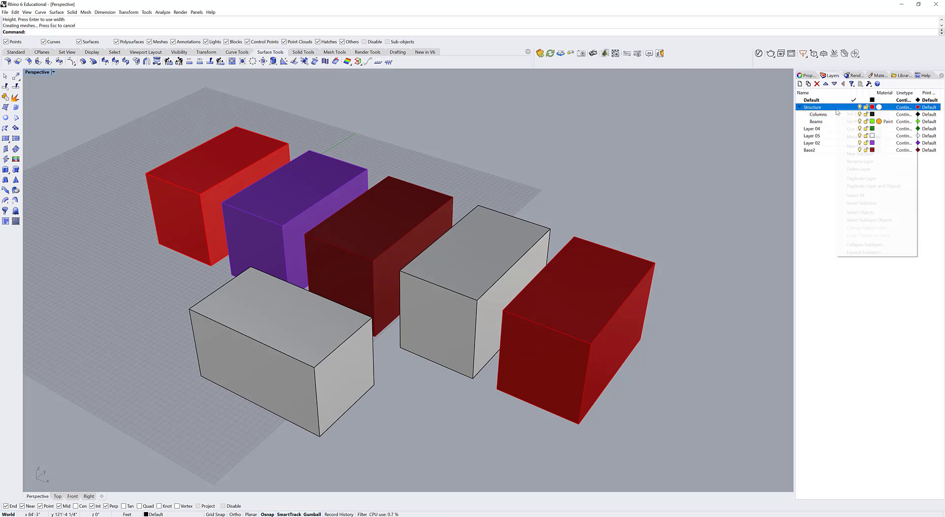
{"action": "left_click", "coordinate": [858, 113]}
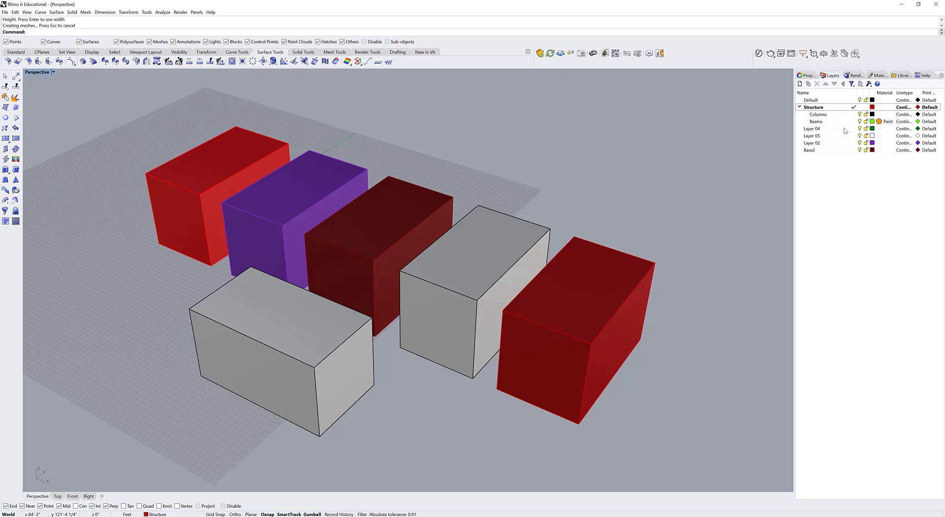
{"action": "double_click", "coordinate": [841, 130]}
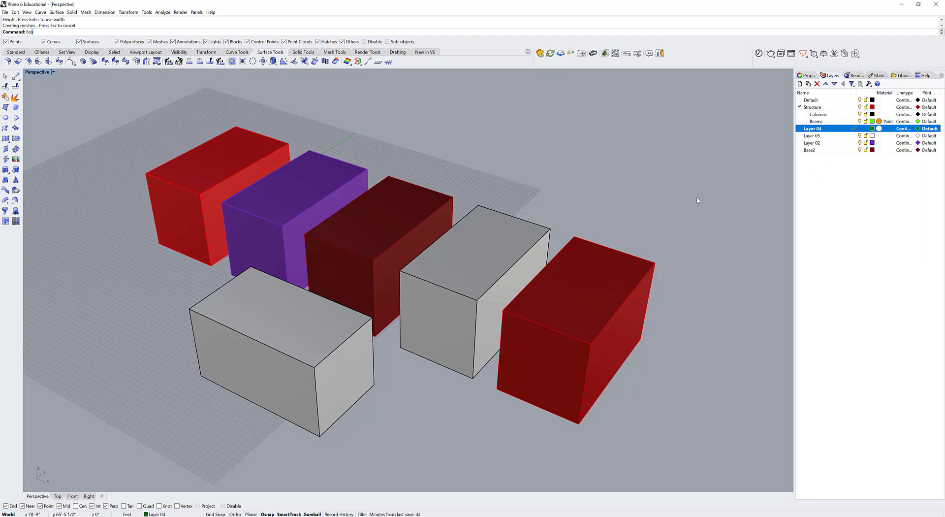
{"action": "key", "text": "Return"}
{"action": "left_click", "coordinate": [455, 145]}
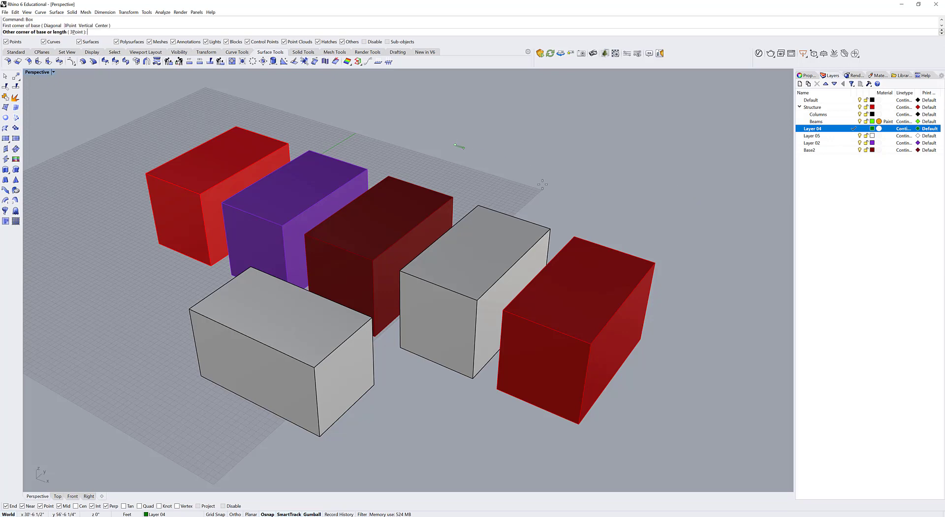
{"action": "left_click", "coordinate": [613, 211]}
{"action": "left_click", "coordinate": [621, 155]}
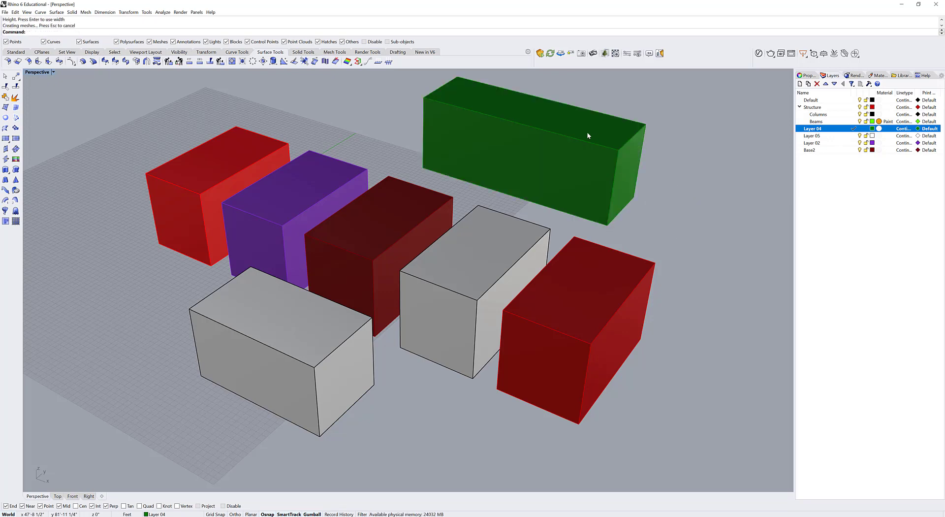
Make Base2 current and draw a tall dark-red box behind the row.
{"action": "left_click", "coordinate": [341, 352]}
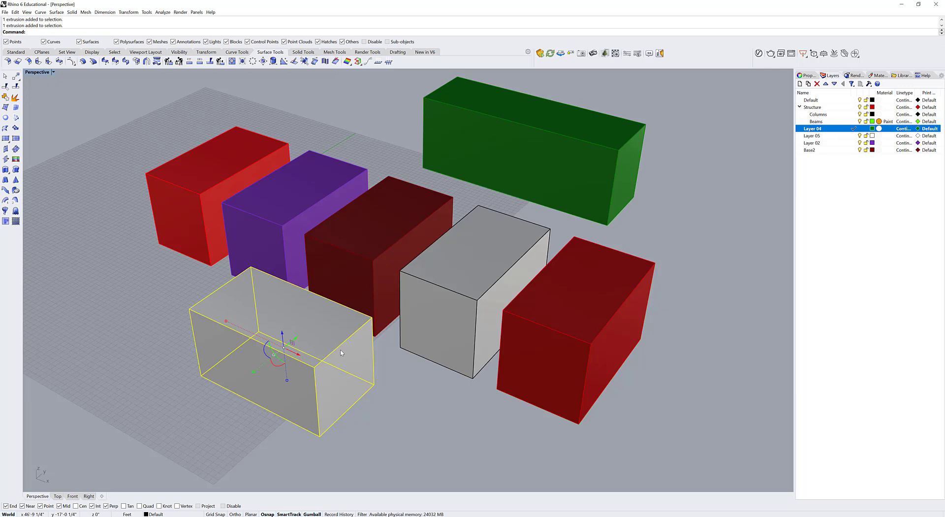
{"action": "left_click", "coordinate": [433, 447]}
{"action": "right_click", "coordinate": [832, 150]}
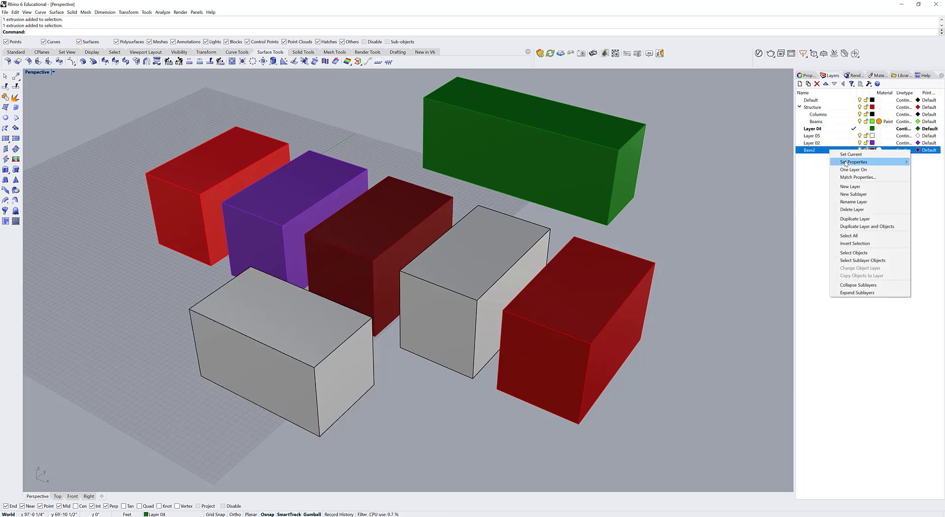
{"action": "left_click", "coordinate": [851, 154]}
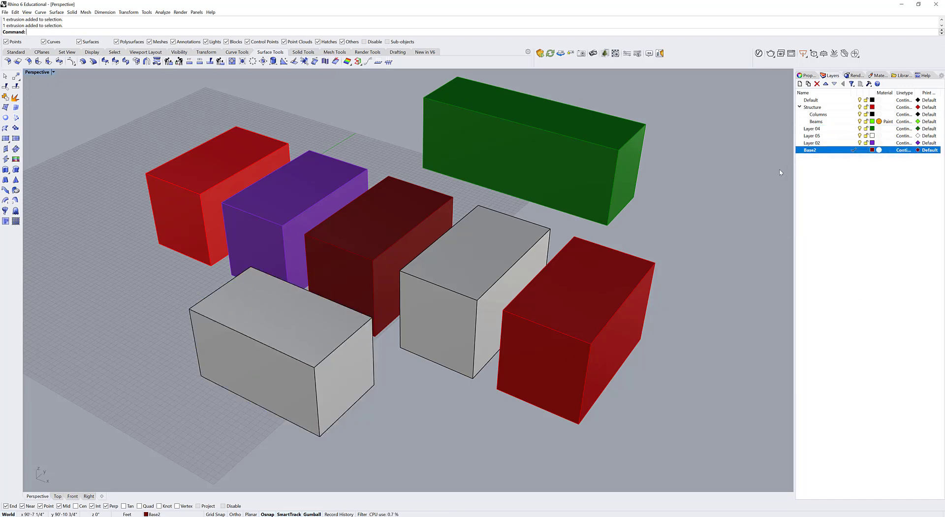
{"action": "key", "text": "Return"}
{"action": "left_click", "coordinate": [715, 206]}
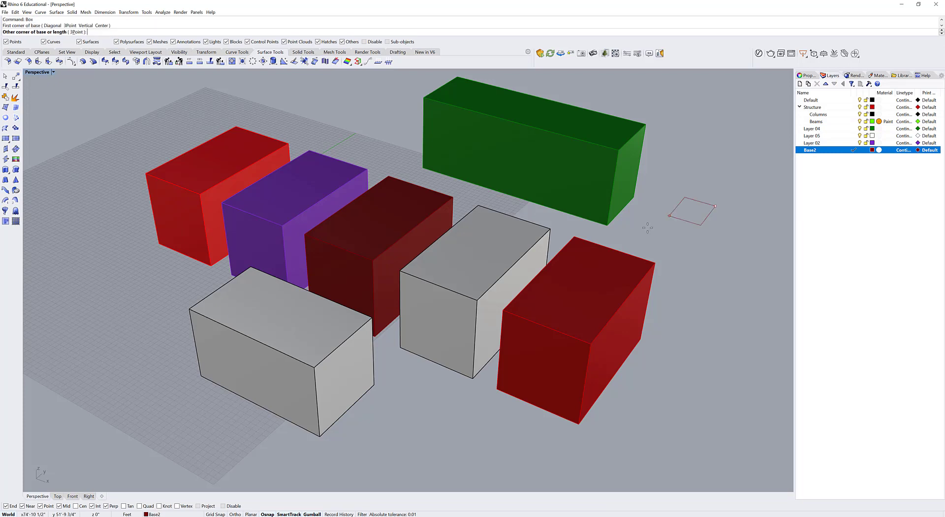
{"action": "left_click", "coordinate": [637, 236]}
{"action": "left_click", "coordinate": [658, 101]}
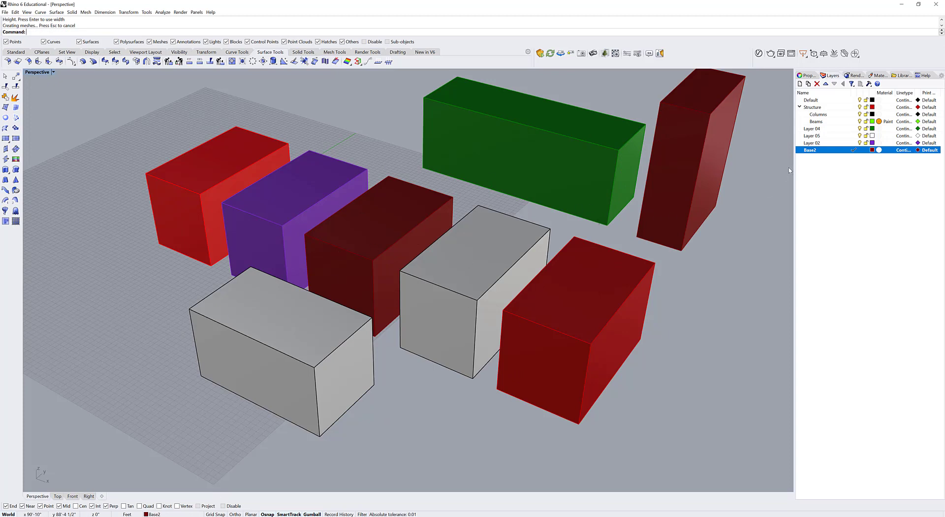
{"action": "right_click", "coordinate": [827, 153]}
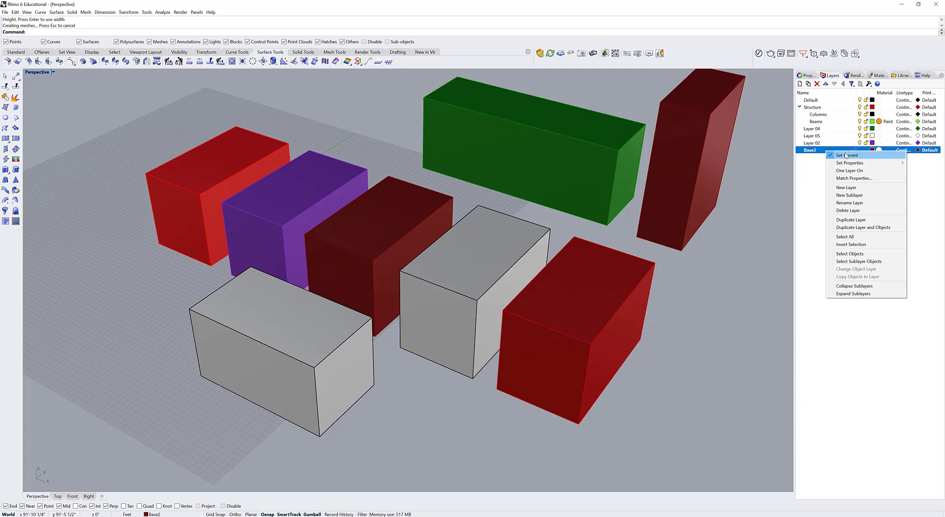
{"action": "left_click", "coordinate": [851, 254]}
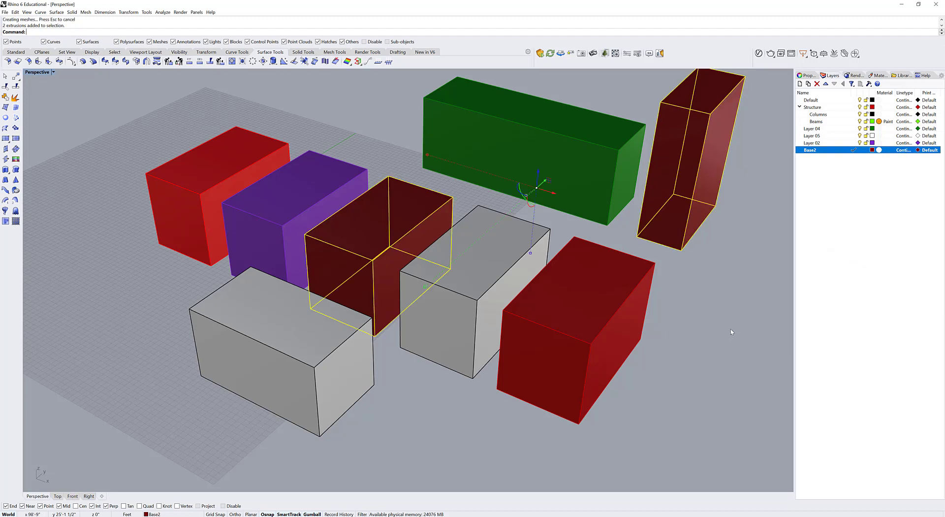
{"action": "left_click", "coordinate": [702, 337]}
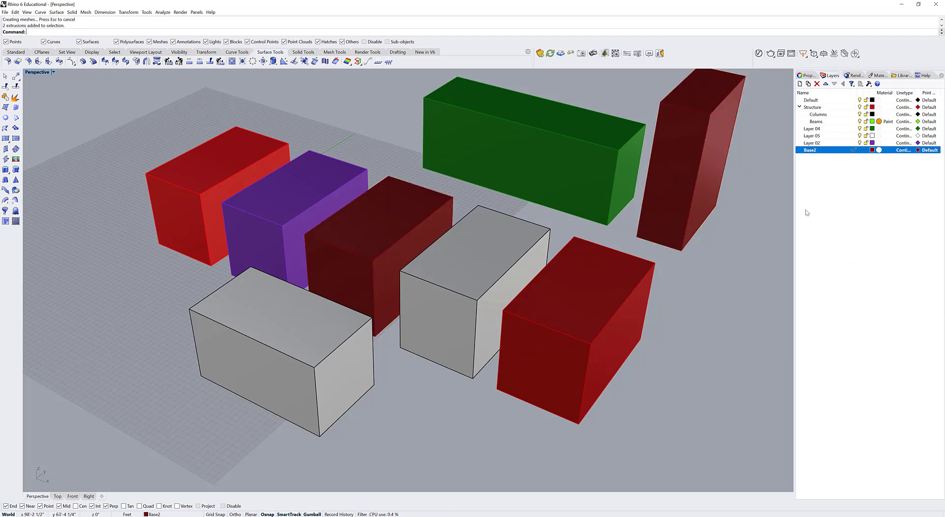
{"action": "right_click", "coordinate": [831, 102]}
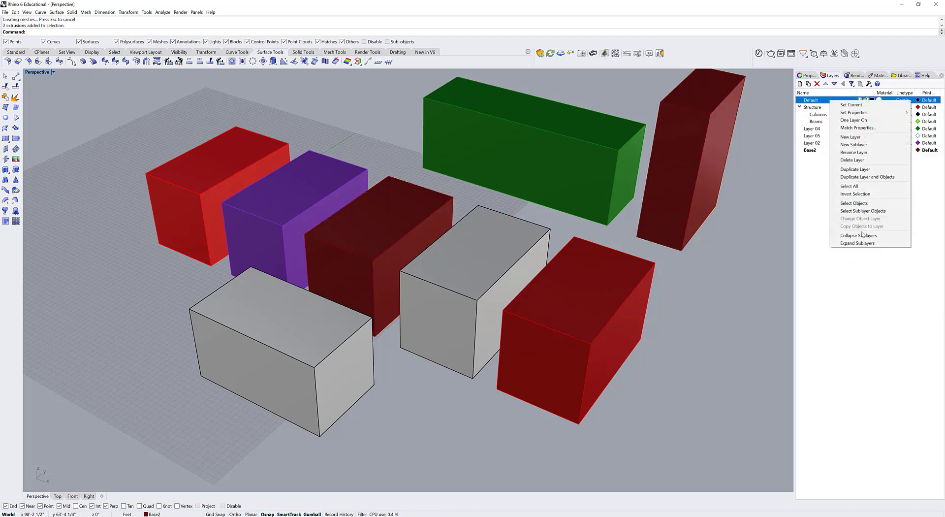
{"action": "left_click", "coordinate": [861, 204]}
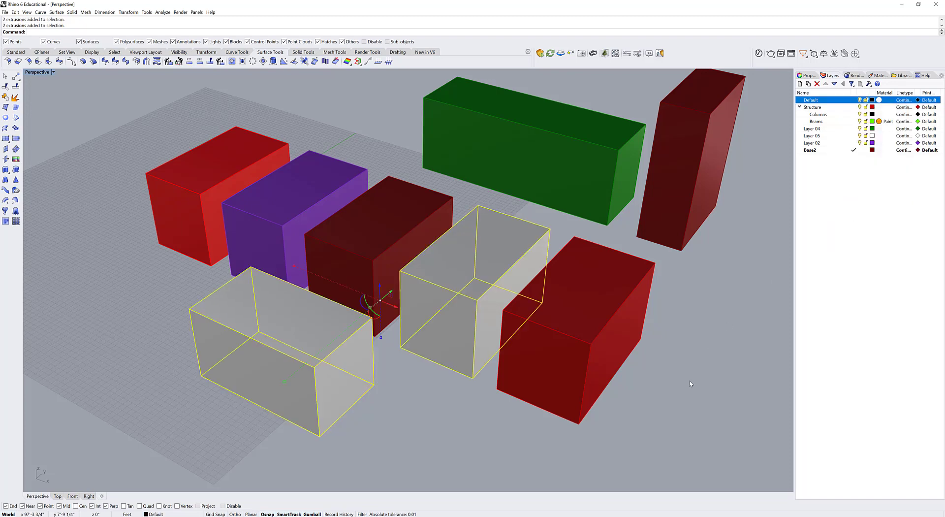
{"action": "key", "text": "ctrl+y"}
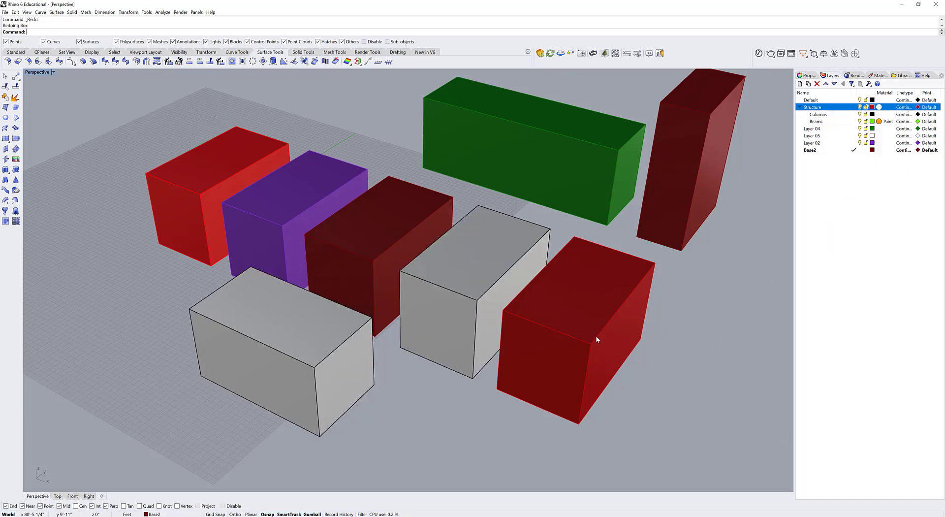
{"action": "left_click", "coordinate": [597, 339]}
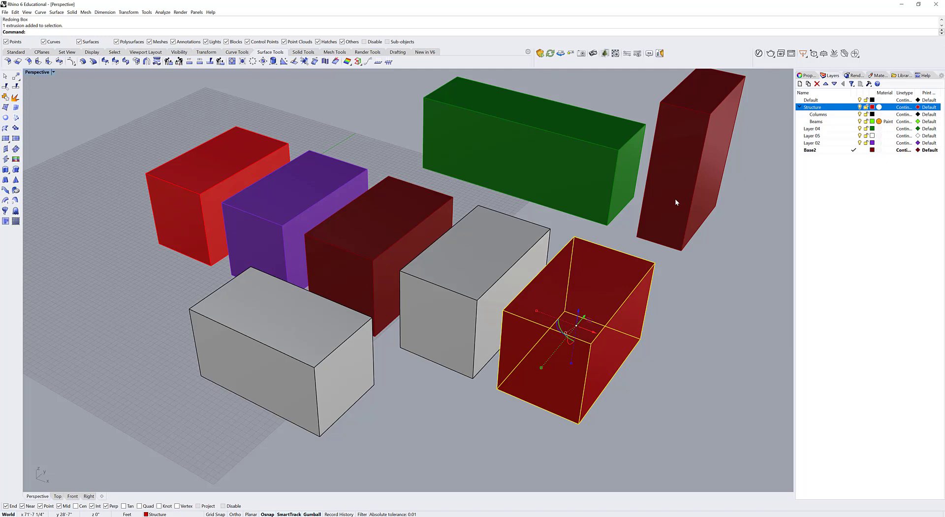
Move the red box to Beams, the middle grey box to Columns, and the dark-red box to Structure.
{"action": "left_click", "coordinate": [169, 514]}
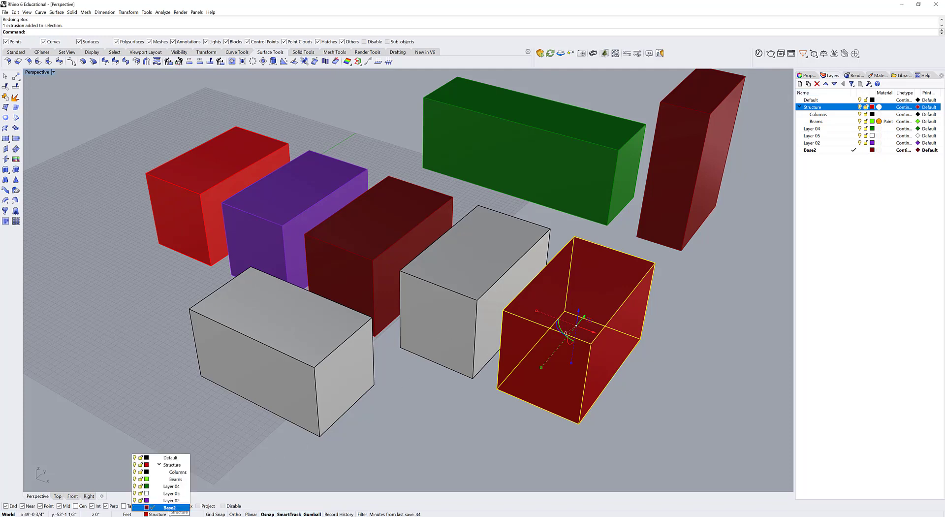
{"action": "left_click", "coordinate": [177, 481]}
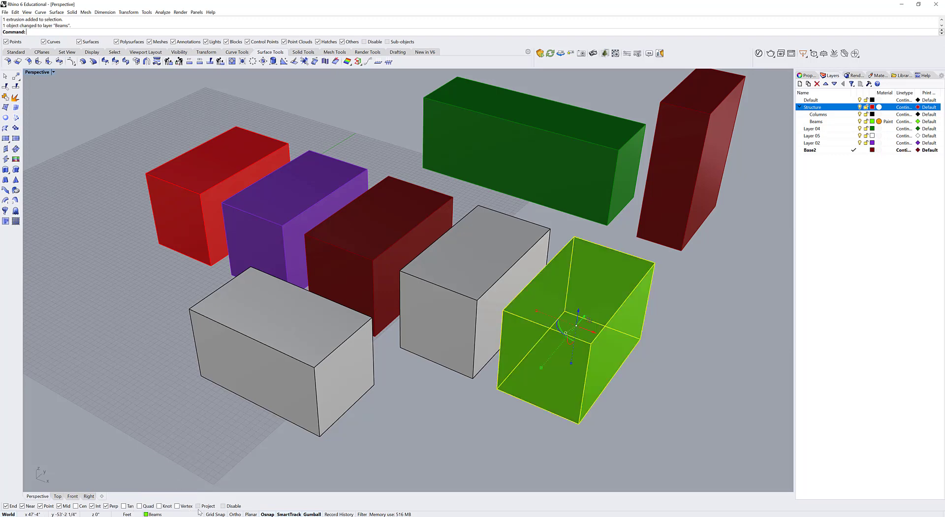
{"action": "left_click", "coordinate": [402, 376]}
{"action": "left_click", "coordinate": [428, 339]}
{"action": "left_click", "coordinate": [154, 514]}
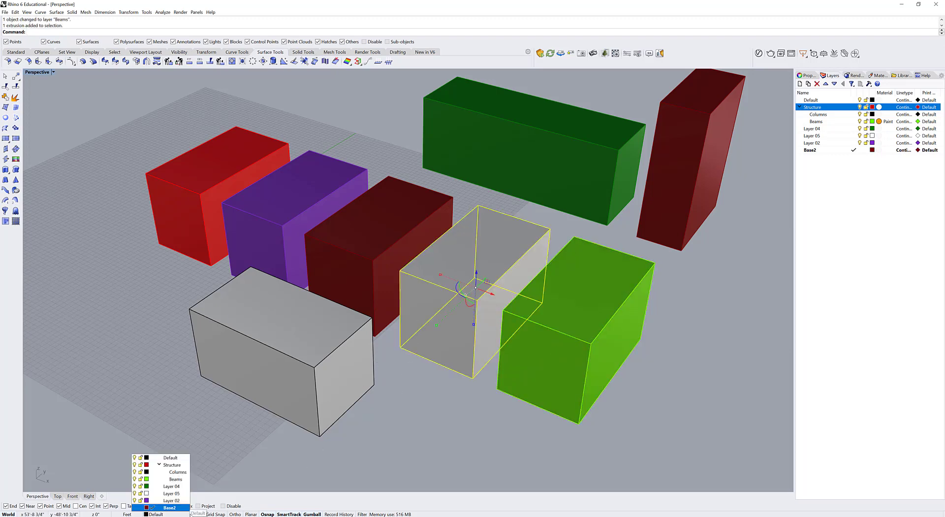
{"action": "left_click", "coordinate": [172, 475]}
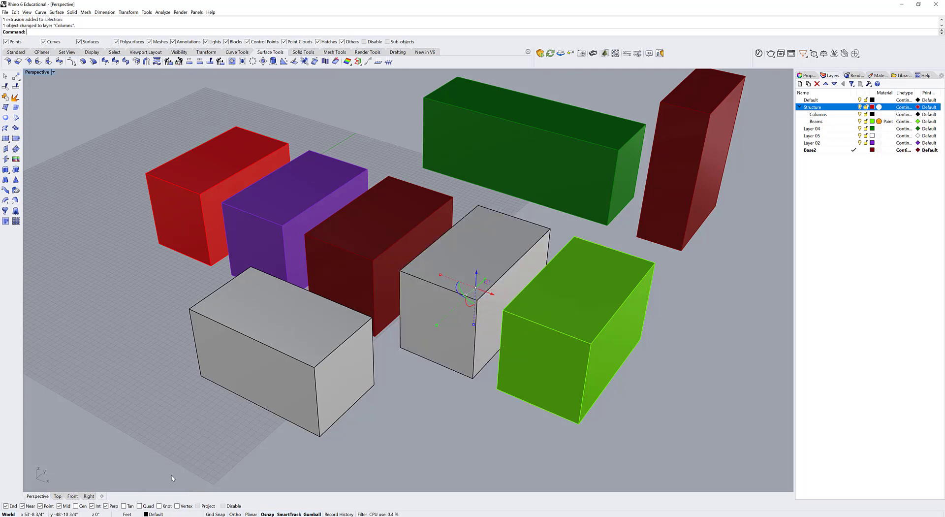
{"action": "left_click", "coordinate": [401, 386]}
{"action": "left_click", "coordinate": [344, 291]}
{"action": "left_click", "coordinate": [154, 514]}
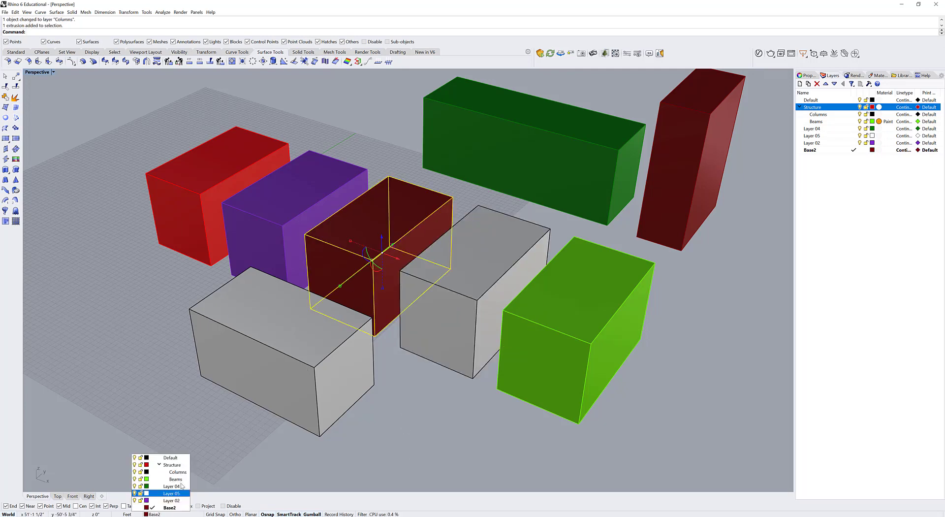
{"action": "left_click", "coordinate": [157, 464]}
{"action": "left_click", "coordinate": [302, 455]}
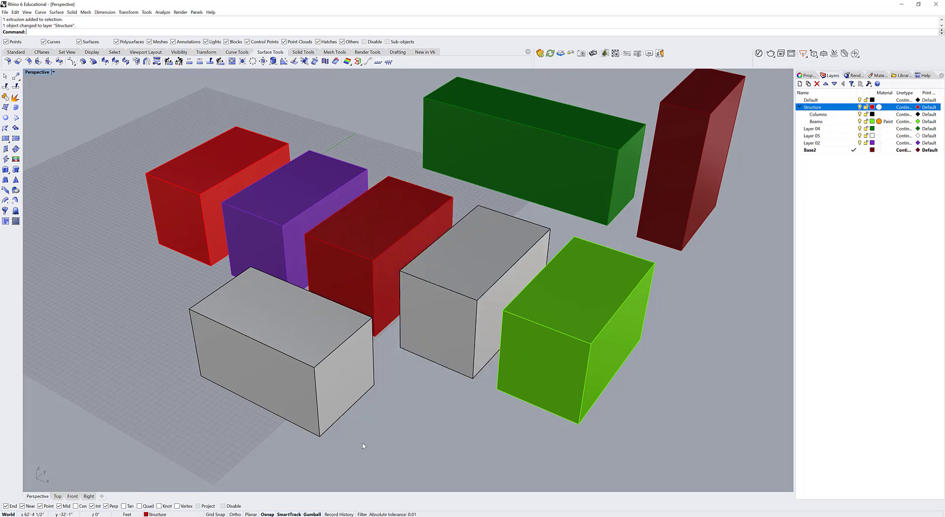
{"action": "left_click", "coordinate": [304, 368]}
Delete the five extra boxes, including the purple and dark-red ones, keeping only three boxes.
{"action": "key", "text": "Delete"}
{"action": "left_click", "coordinate": [289, 288]}
{"action": "key", "text": "Delete"}
{"action": "left_click", "coordinate": [238, 215]}
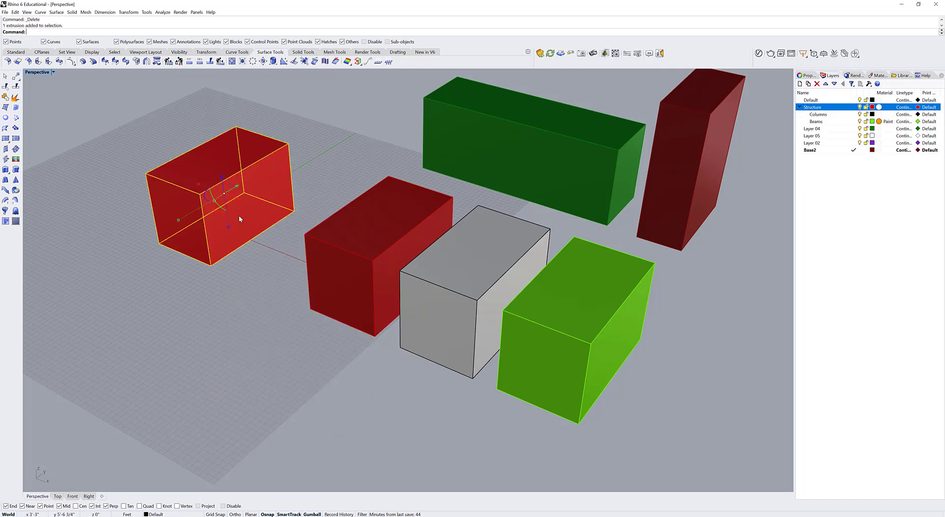
{"action": "key", "text": "Delete"}
{"action": "left_click", "coordinate": [574, 168]}
{"action": "key", "text": "Delete"}
{"action": "left_click", "coordinate": [673, 175]}
{"action": "key", "text": "Delete"}
Check the layers of the red Structure, grey Columns and green Beams boxes, then deselect.
{"action": "left_click", "coordinate": [394, 190]}
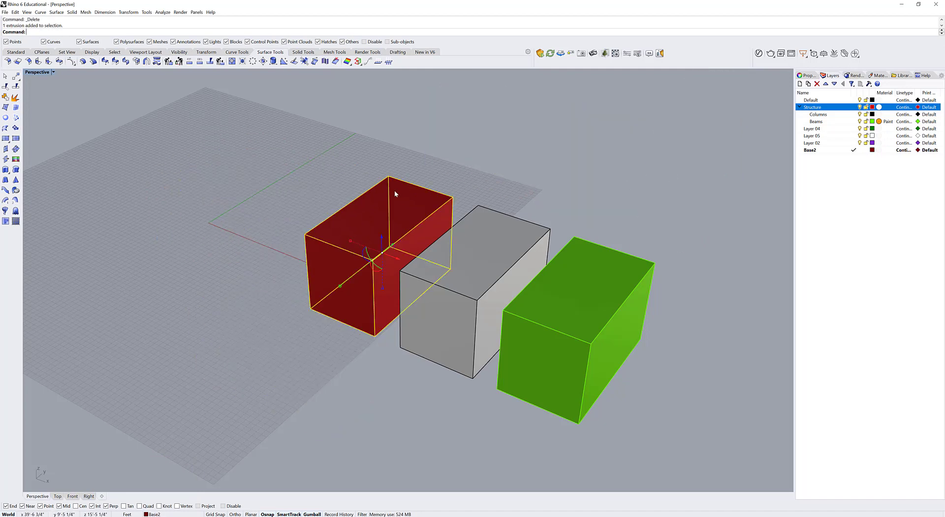
{"action": "left_click", "coordinate": [454, 265]}
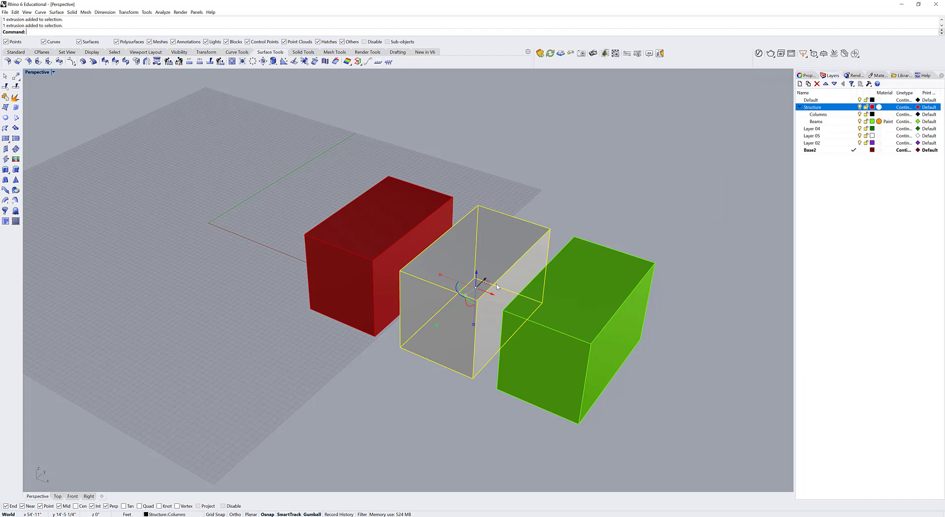
{"action": "left_click", "coordinate": [570, 315]}
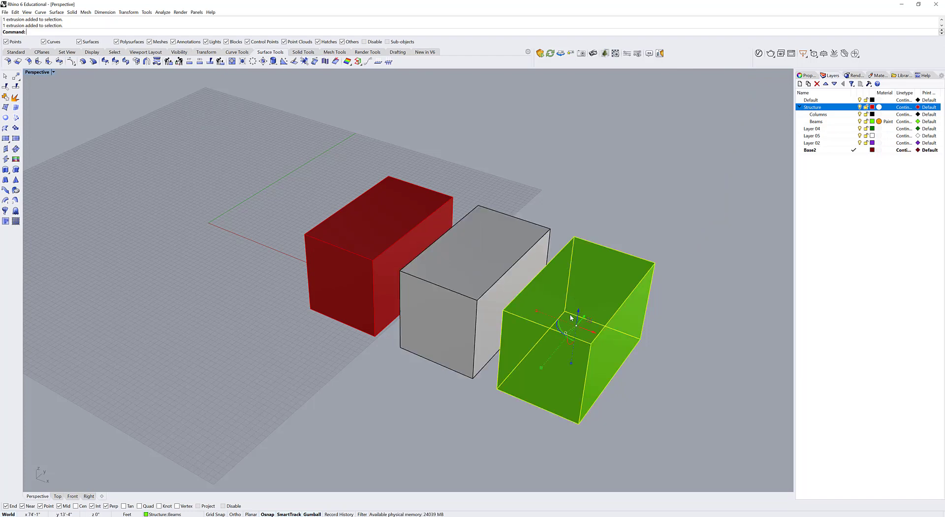
{"action": "left_click", "coordinate": [585, 197]}
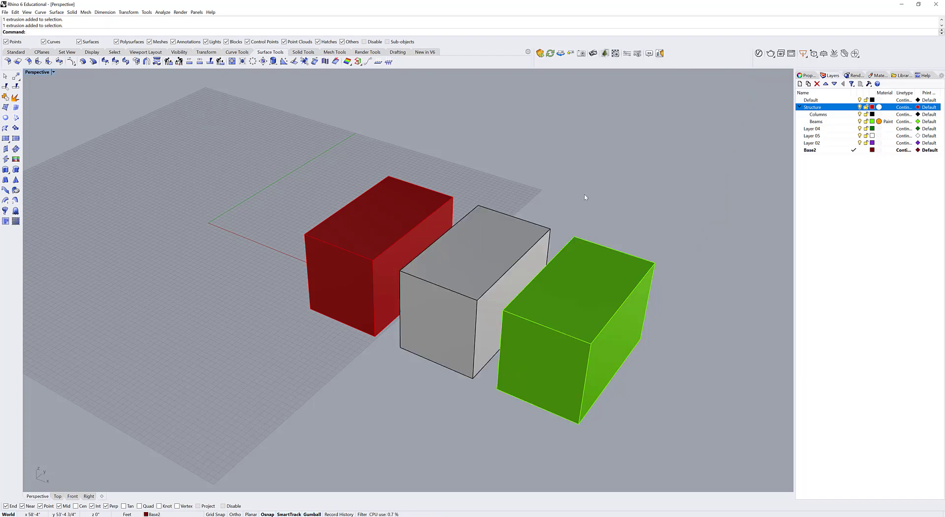
Select the Structure layer's objects, then all its objects including the Columns and Beams sublayers.
{"action": "right_click", "coordinate": [825, 110]}
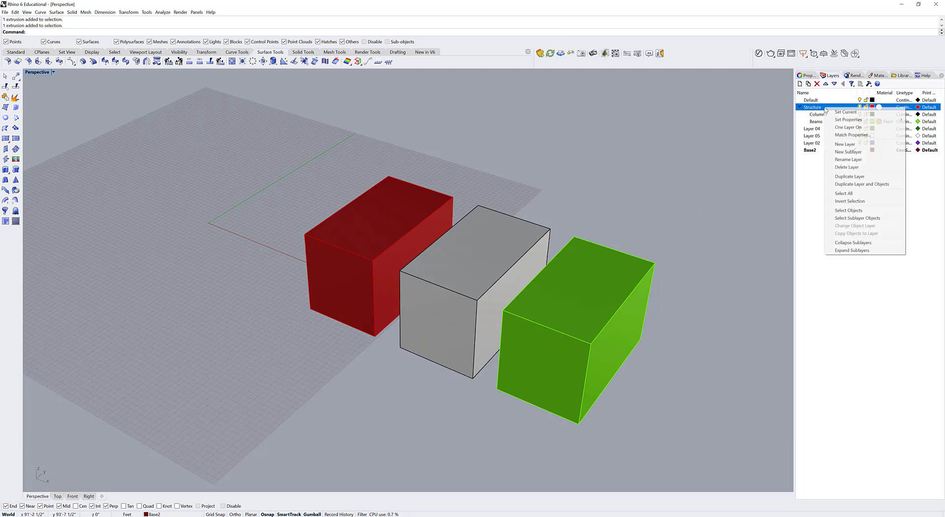
{"action": "left_click", "coordinate": [848, 210]}
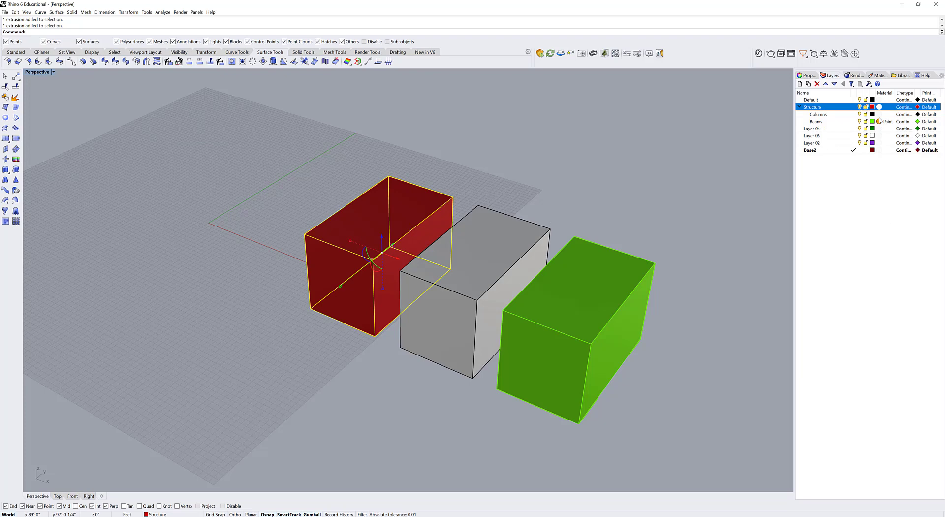
{"action": "key", "text": "Escape"}
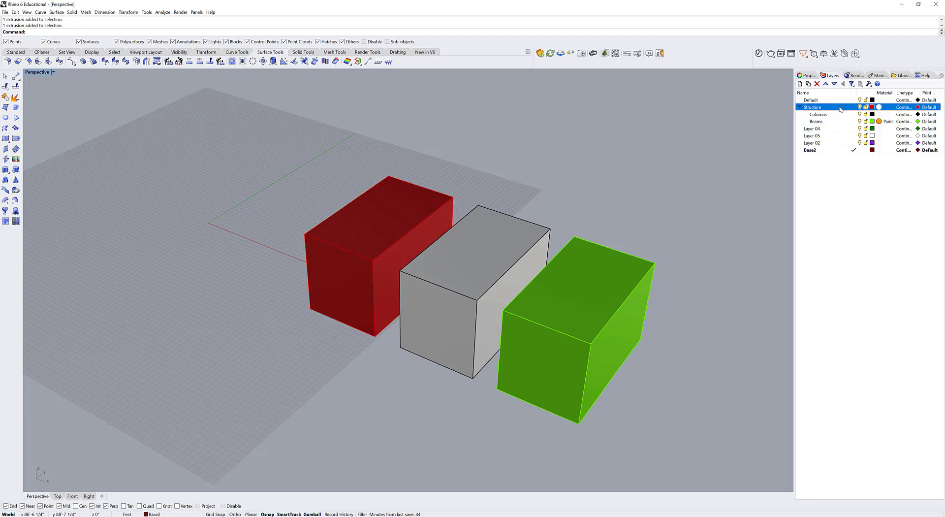
{"action": "right_click", "coordinate": [841, 109]}
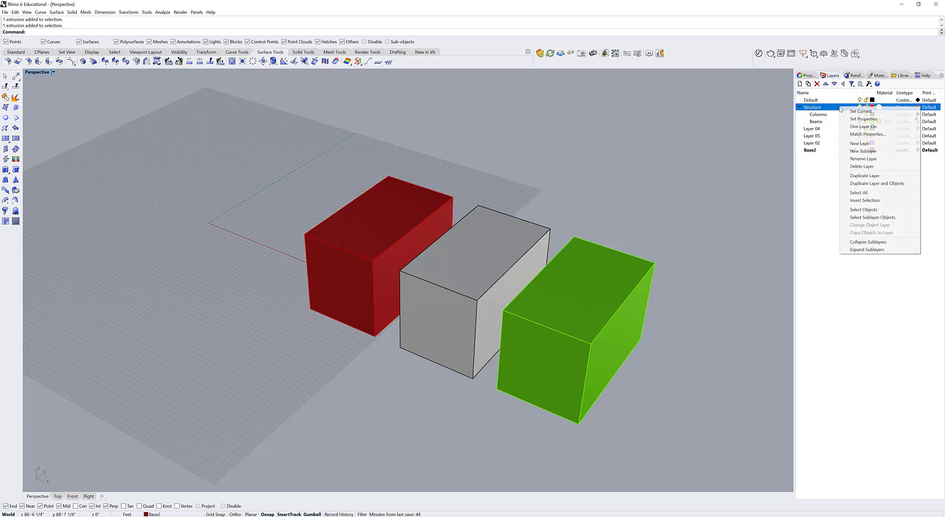
{"action": "left_click", "coordinate": [882, 217]}
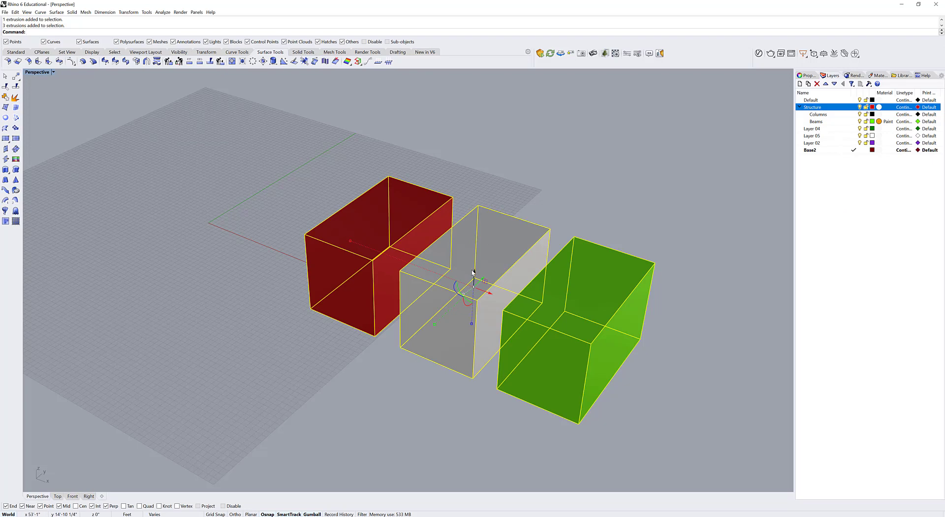